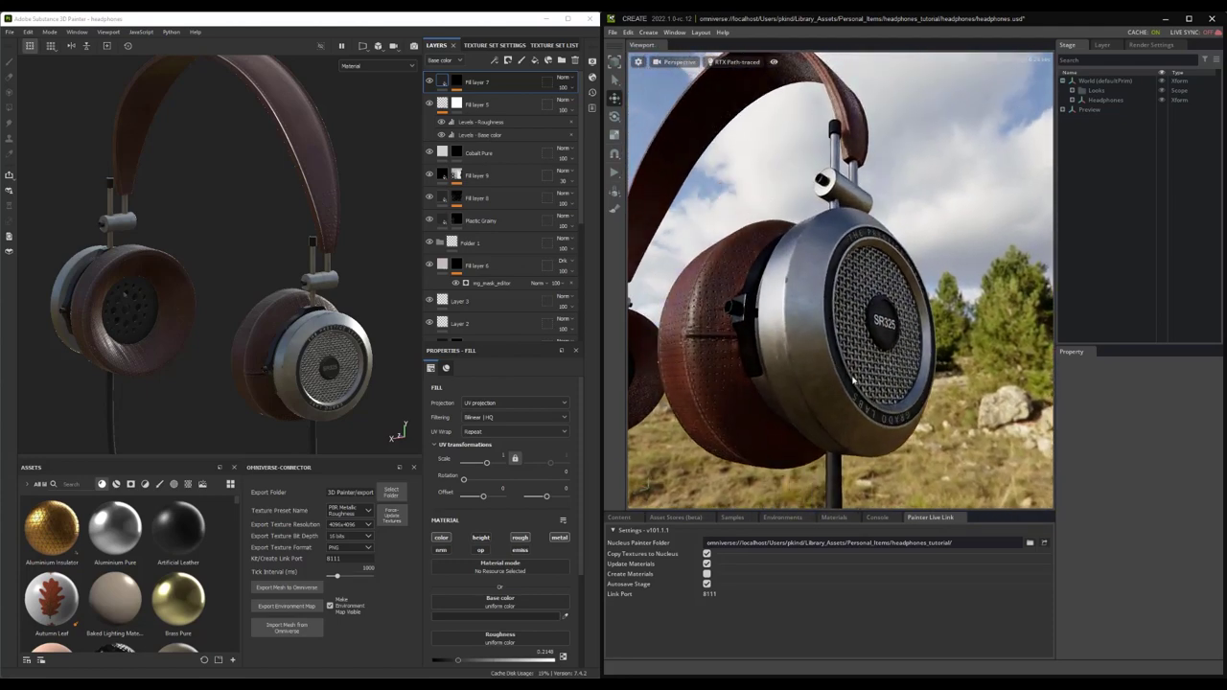
Turn off environment map visibility in the Omniverse connector and switch to Omniverse Create
{"action": "left_click", "coordinate": [330, 606]}
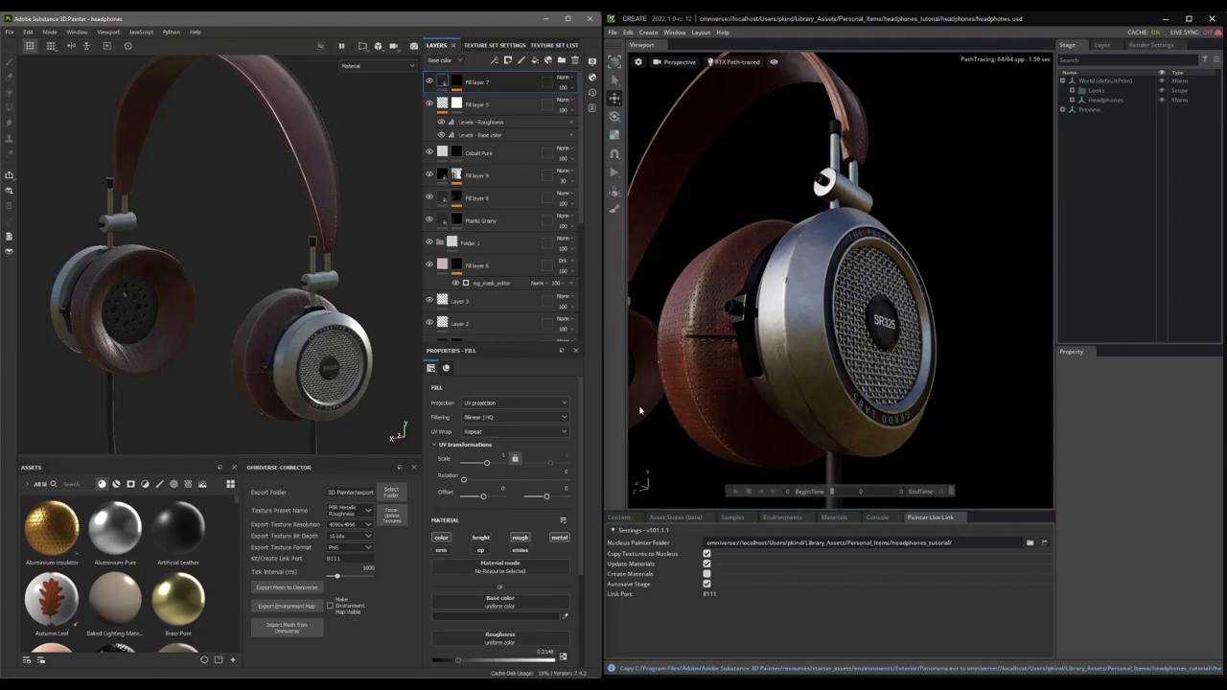
{"action": "left_click", "coordinate": [545, 18]}
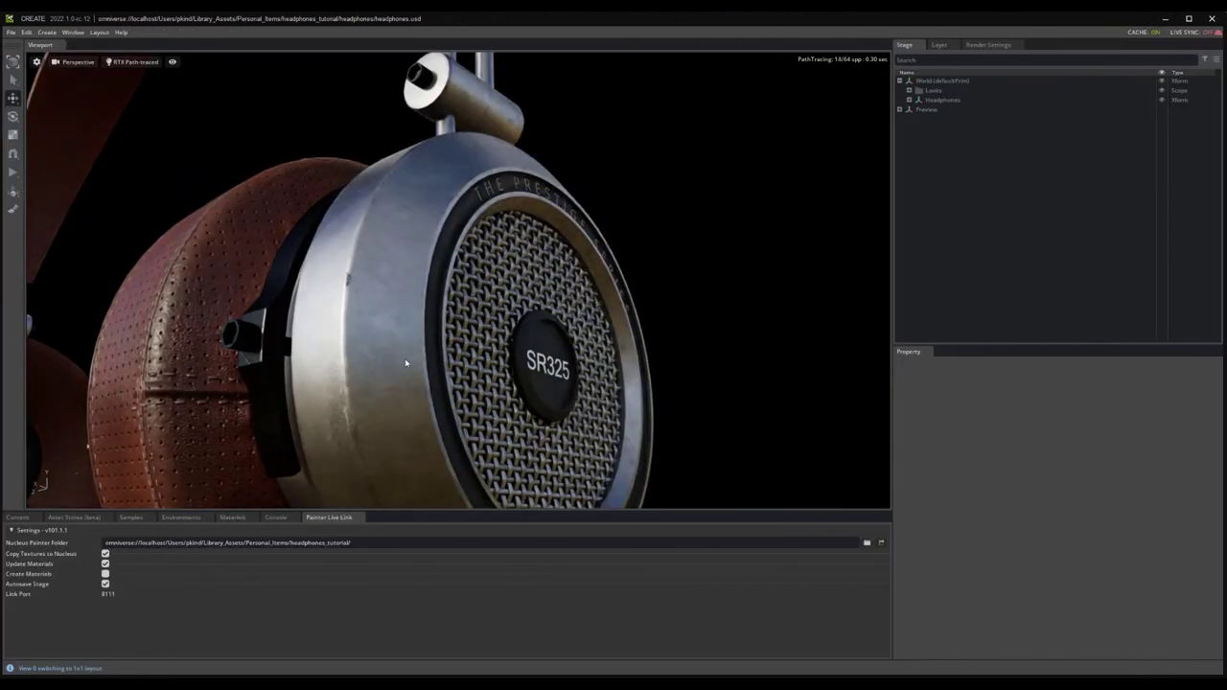
Enlarge the viewport by narrowing the Stage and Property area and shortening the Painter Live Link area
{"action": "left_click_drag", "start_coordinate": [300, 346], "coordinate": [414, 258], "text": "alt"}
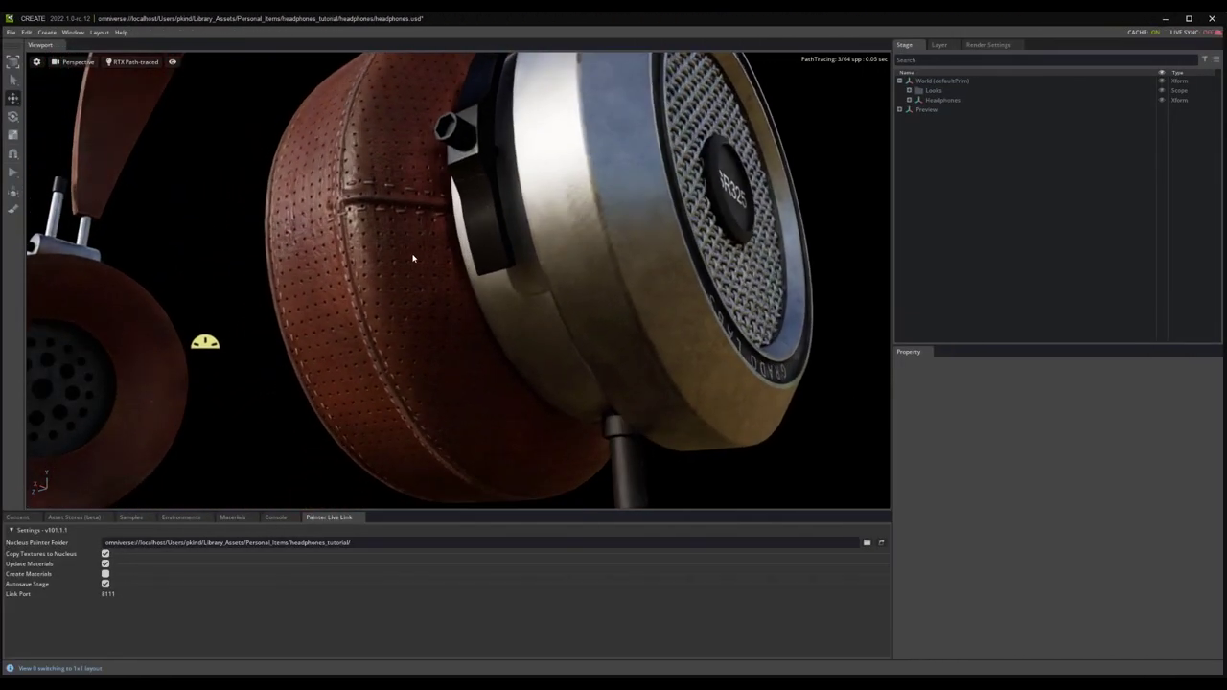
{"action": "left_click_drag", "start_coordinate": [893, 425], "coordinate": [1056, 439]}
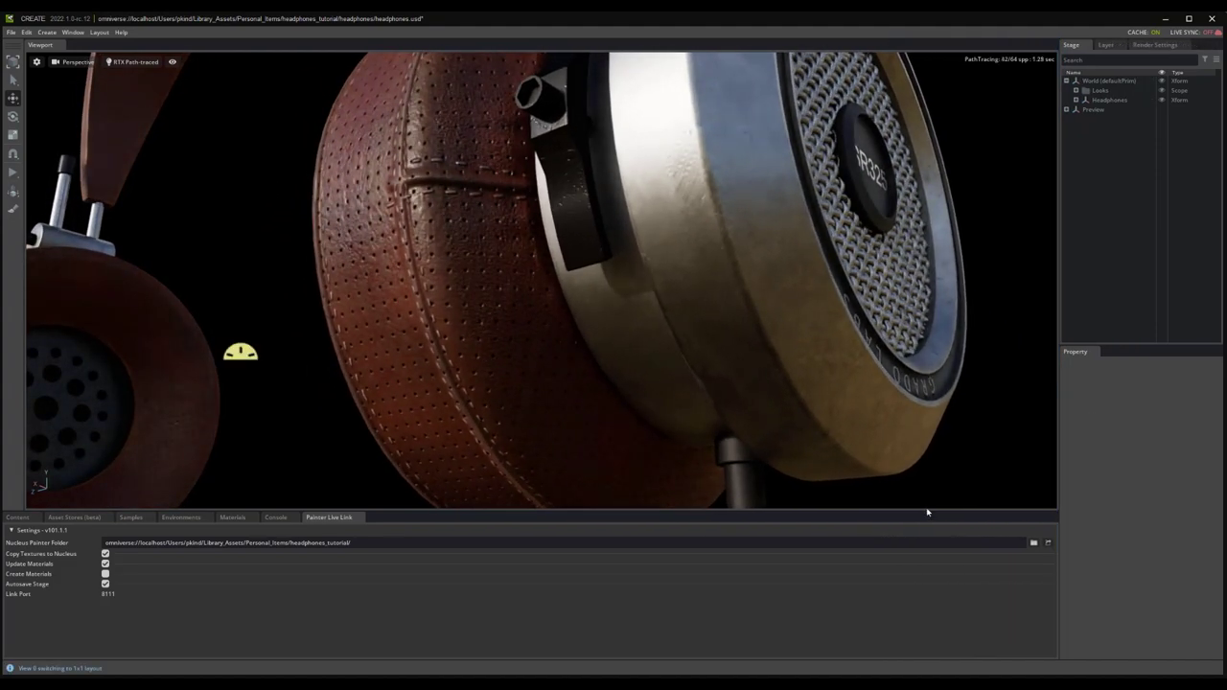
{"action": "left_click_drag", "start_coordinate": [925, 513], "coordinate": [926, 588]}
Examine the headphones' brushed metal housing, leather ear pads, hinge and cable from several angles
{"action": "mouse_move", "coordinate": [782, 217]}
{"action": "left_mouse_down", "text": "alt"}
{"action": "mouse_move", "coordinate": [698, 342]}
{"action": "mouse_move", "coordinate": [589, 376]}
{"action": "mouse_move", "coordinate": [488, 332]}
{"action": "left_mouse_up", "text": "alt"}
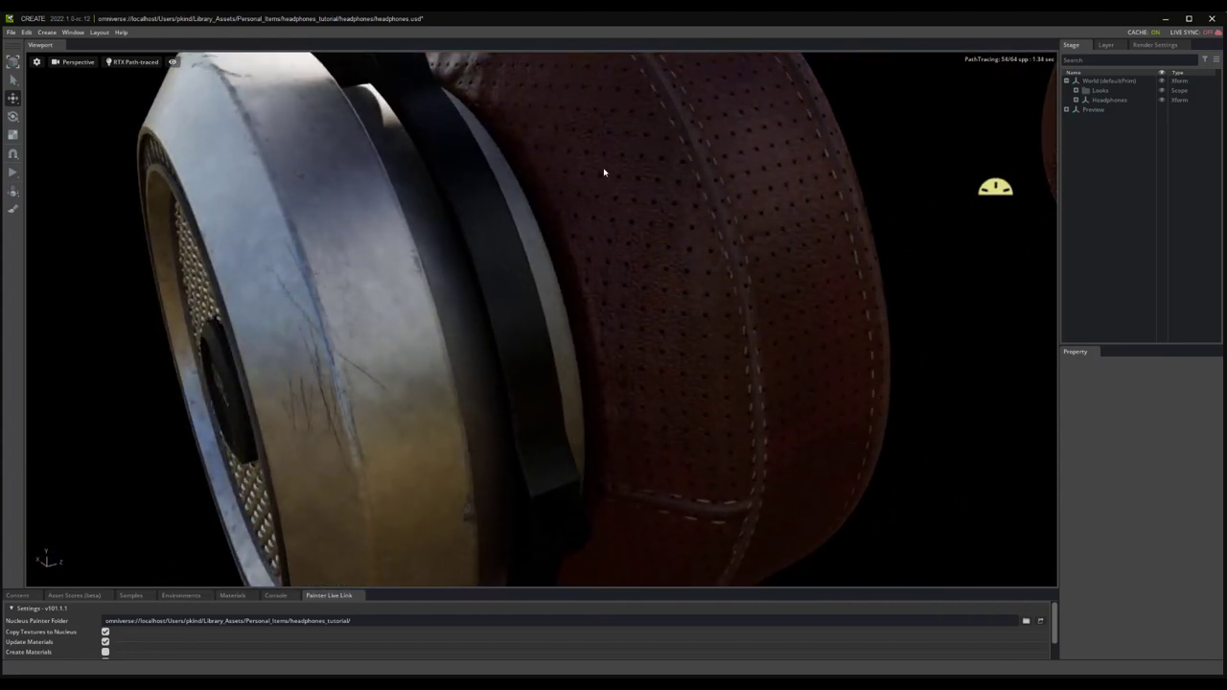
{"action": "mouse_move", "coordinate": [605, 173]}
{"action": "left_mouse_down", "text": "alt"}
{"action": "mouse_move", "coordinate": [642, 277]}
{"action": "mouse_move", "coordinate": [660, 274]}
{"action": "left_mouse_up", "text": "alt"}
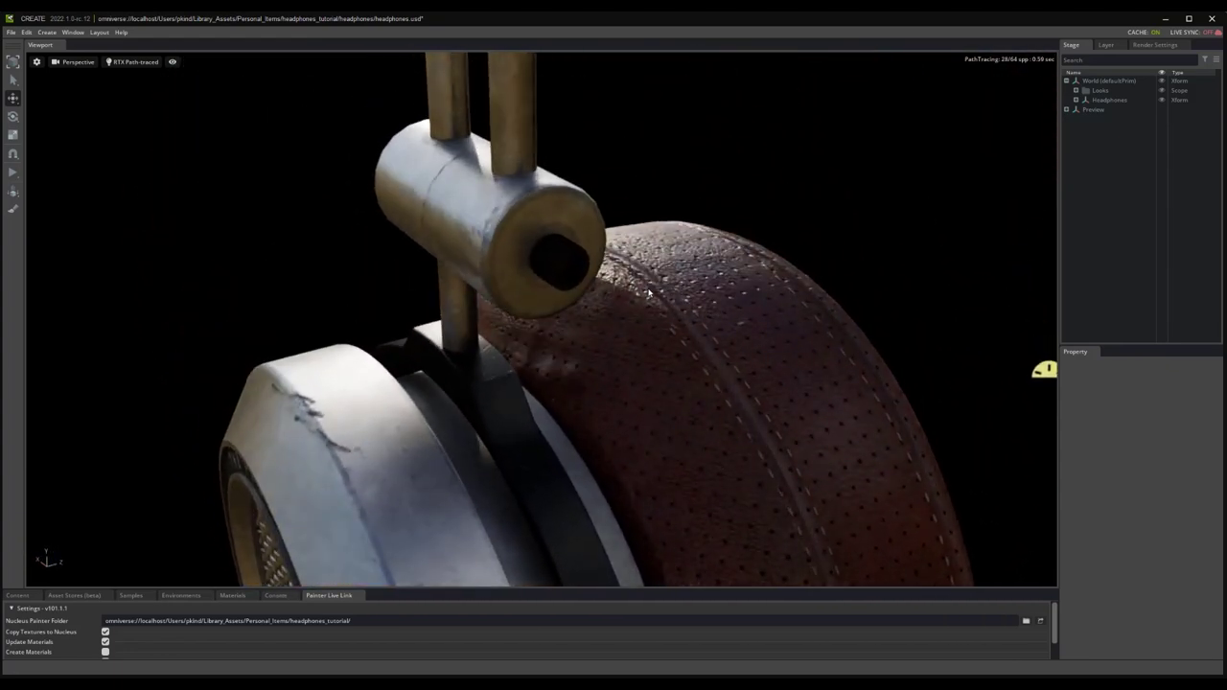
{"action": "mouse_move", "coordinate": [327, 386]}
{"action": "left_mouse_down", "text": "alt"}
{"action": "mouse_move", "coordinate": [266, 398]}
{"action": "mouse_move", "coordinate": [365, 438]}
{"action": "mouse_move", "coordinate": [528, 460]}
{"action": "mouse_move", "coordinate": [656, 439]}
{"action": "mouse_move", "coordinate": [710, 364]}
{"action": "mouse_move", "coordinate": [723, 471]}
{"action": "left_mouse_up", "text": "alt"}
{"action": "mouse_move", "coordinate": [704, 515]}
{"action": "left_mouse_down", "text": "alt"}
{"action": "mouse_move", "coordinate": [735, 335]}
{"action": "mouse_move", "coordinate": [785, 317]}
{"action": "mouse_move", "coordinate": [764, 337]}
{"action": "left_mouse_up", "text": "alt"}
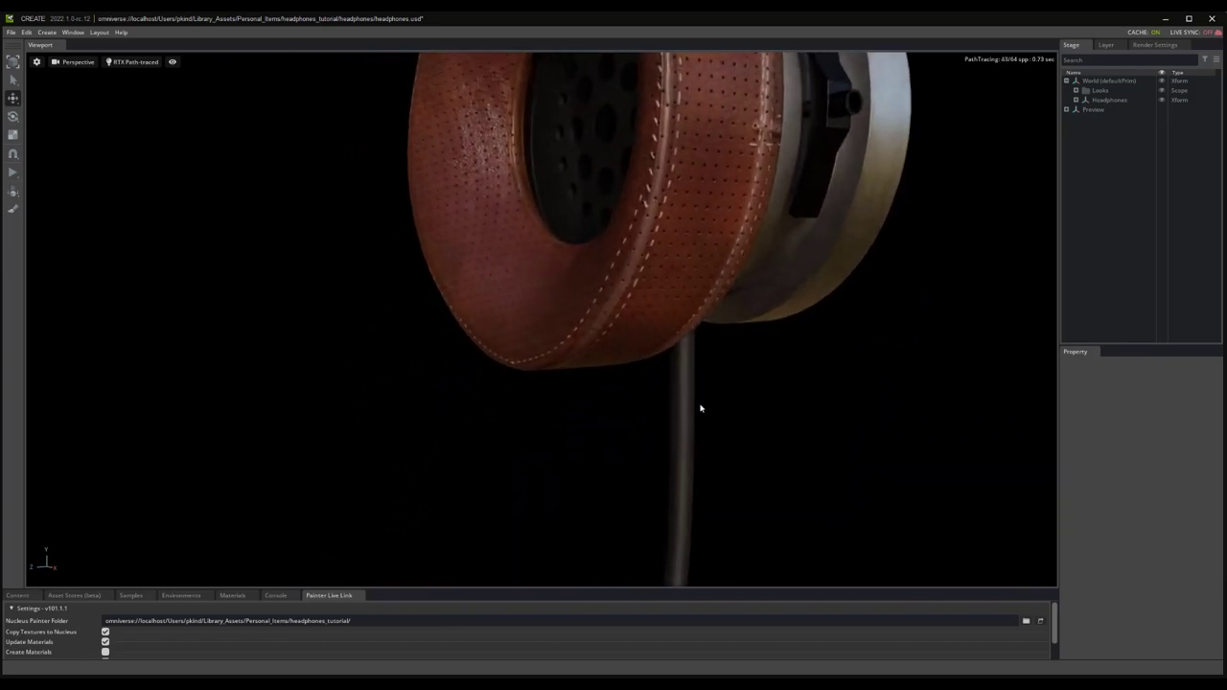
{"action": "left_click_drag", "start_coordinate": [874, 324], "coordinate": [316, 331], "text": "alt"}
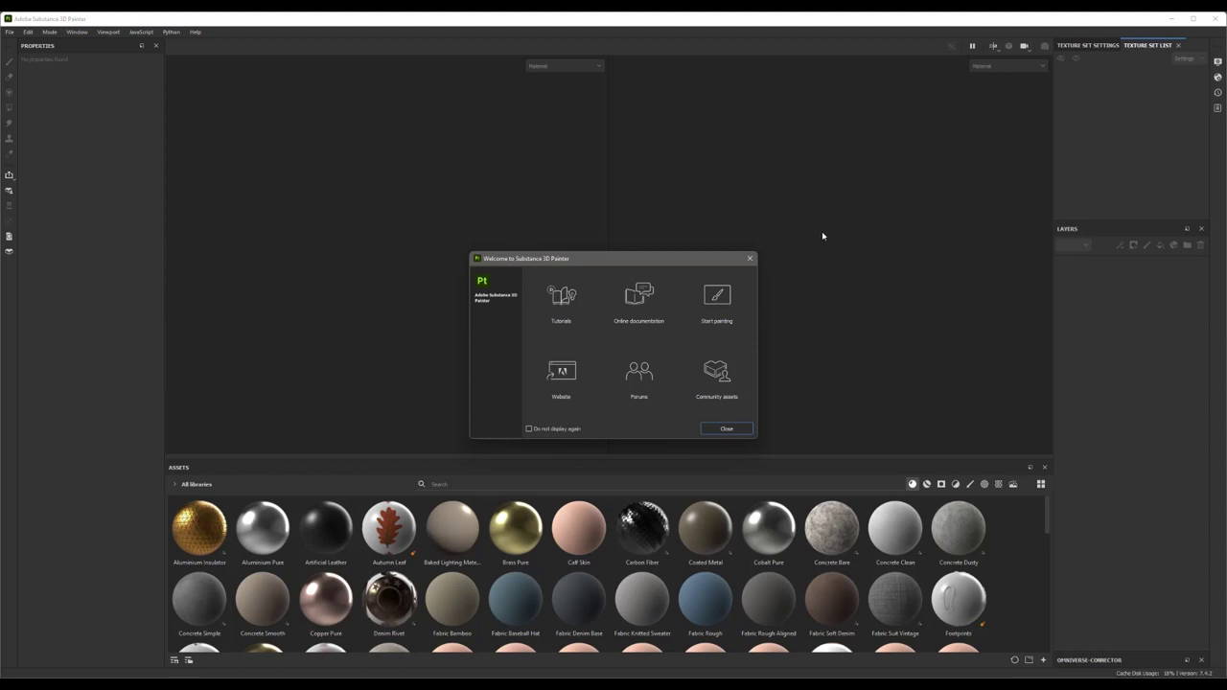
Close the Substance 3D Painter welcome dialog
{"action": "left_click", "coordinate": [726, 428]}
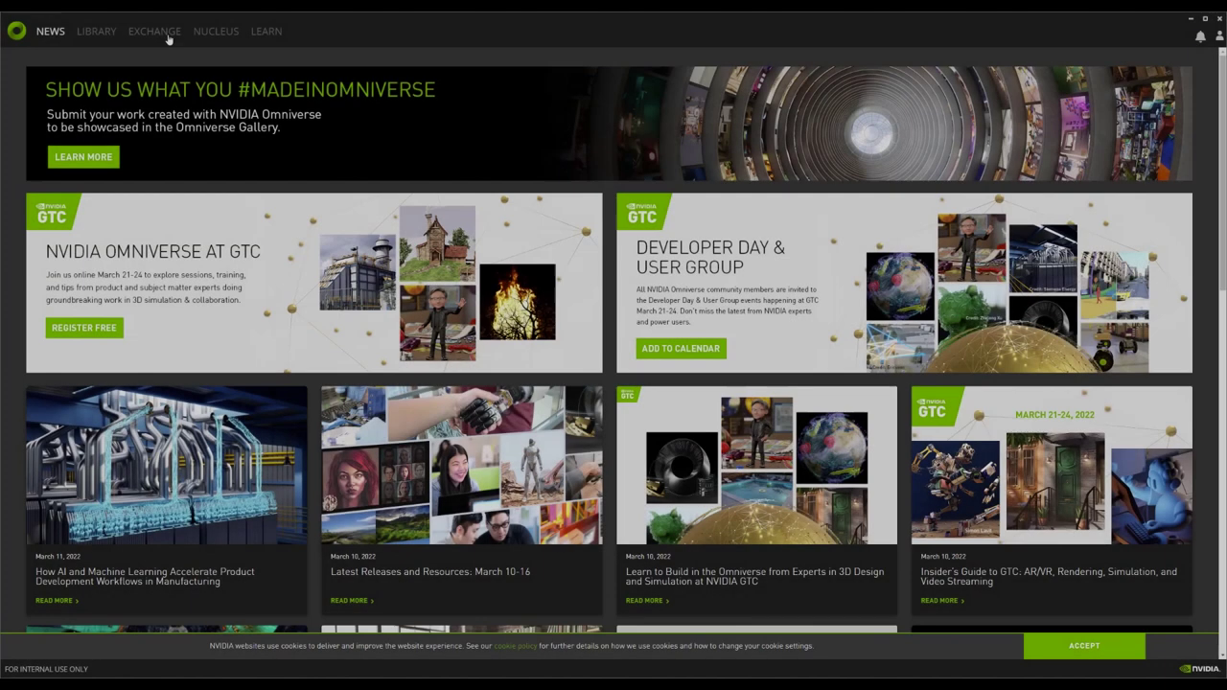
In the Omniverse Launcher, search the Exchange for "painter" and view the Adobe Substance 3D Painter Omniverse Connector's details
{"action": "left_click", "coordinate": [155, 31]}
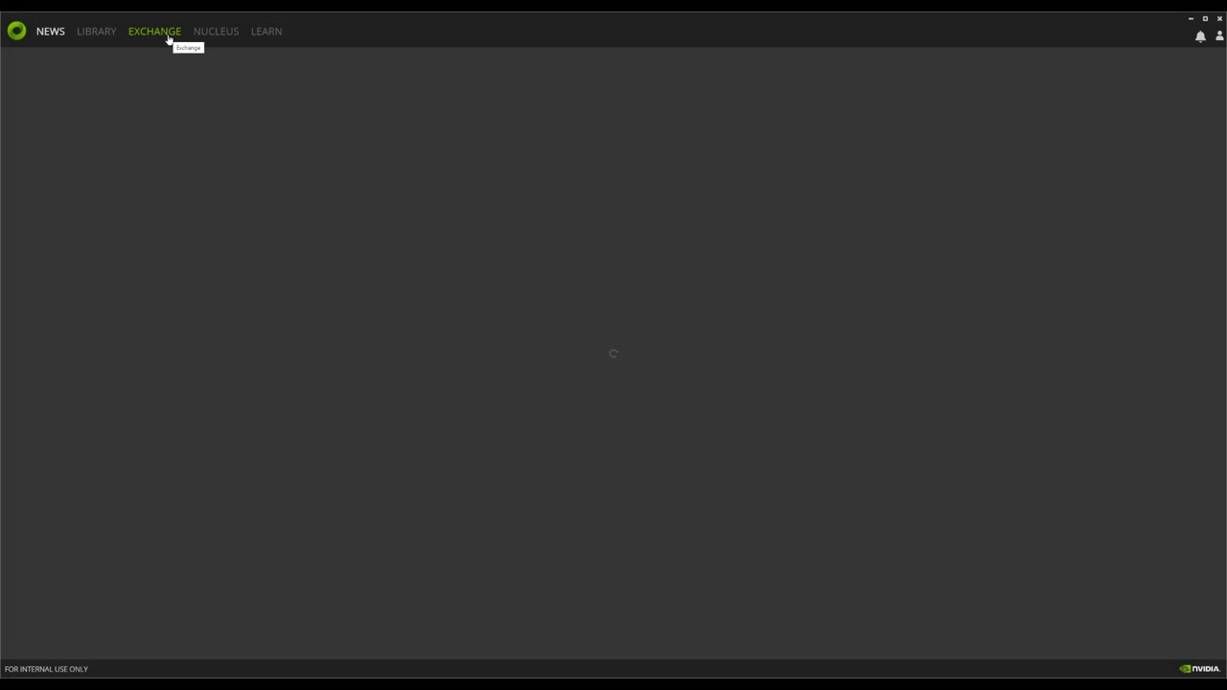
{"action": "left_click", "coordinate": [590, 70]}
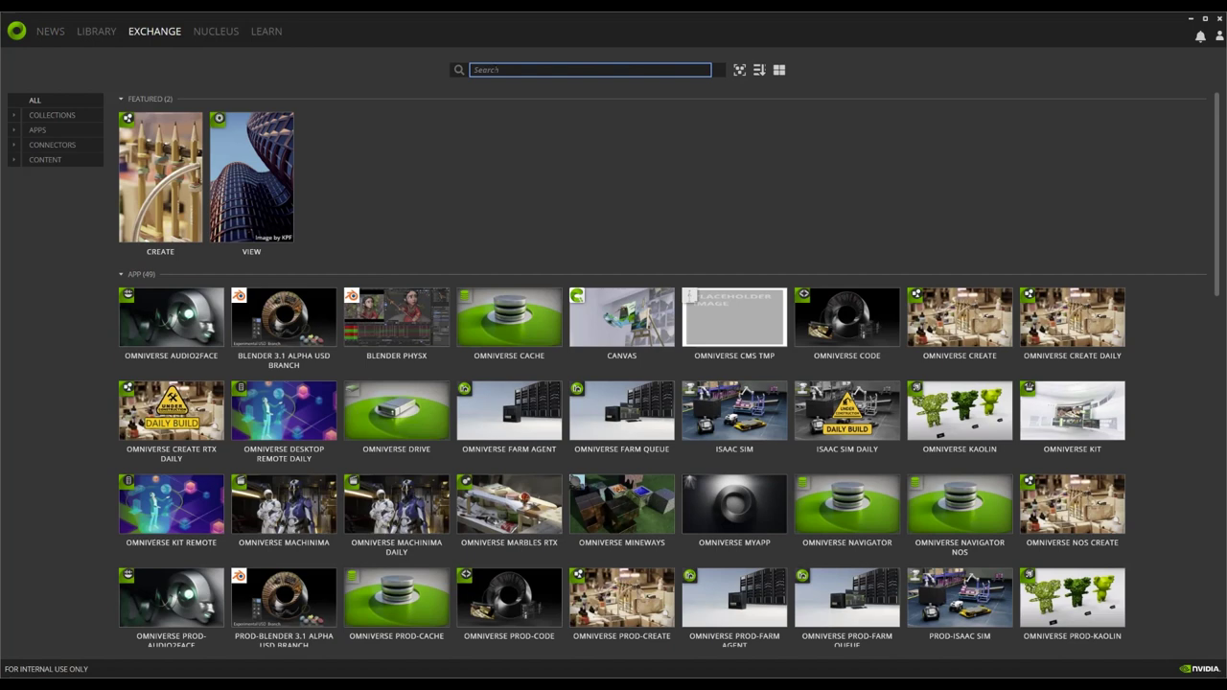
{"action": "type", "text": "painter"}
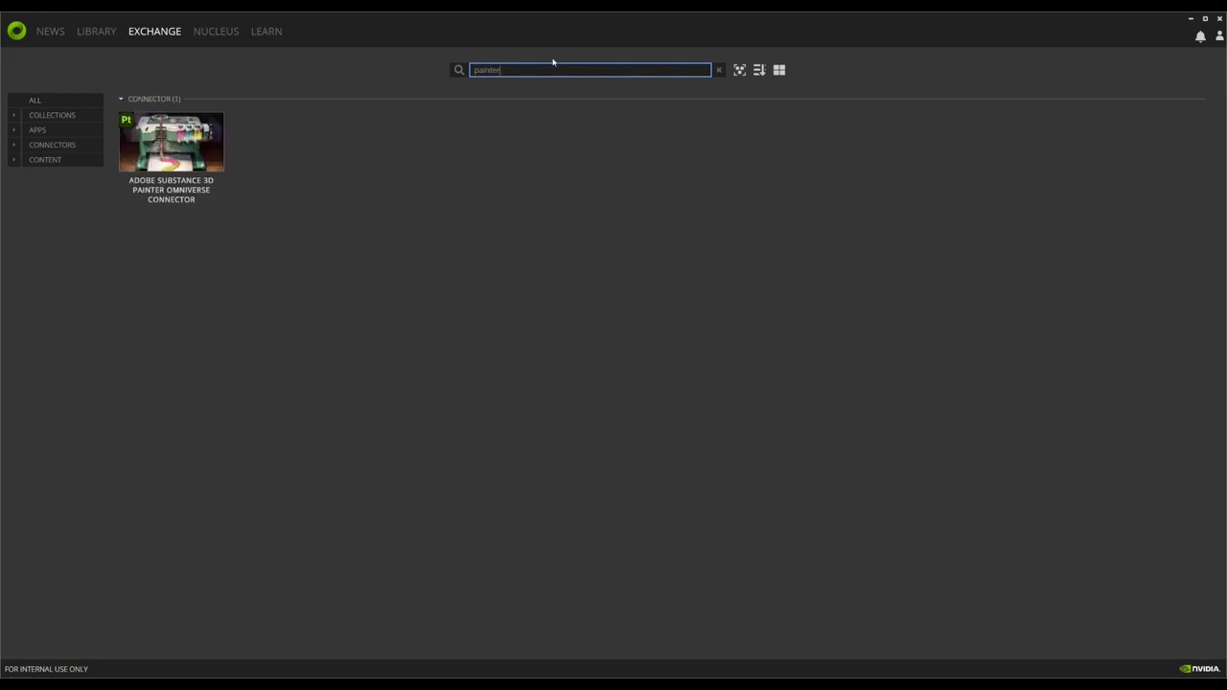
{"action": "left_click", "coordinate": [191, 147]}
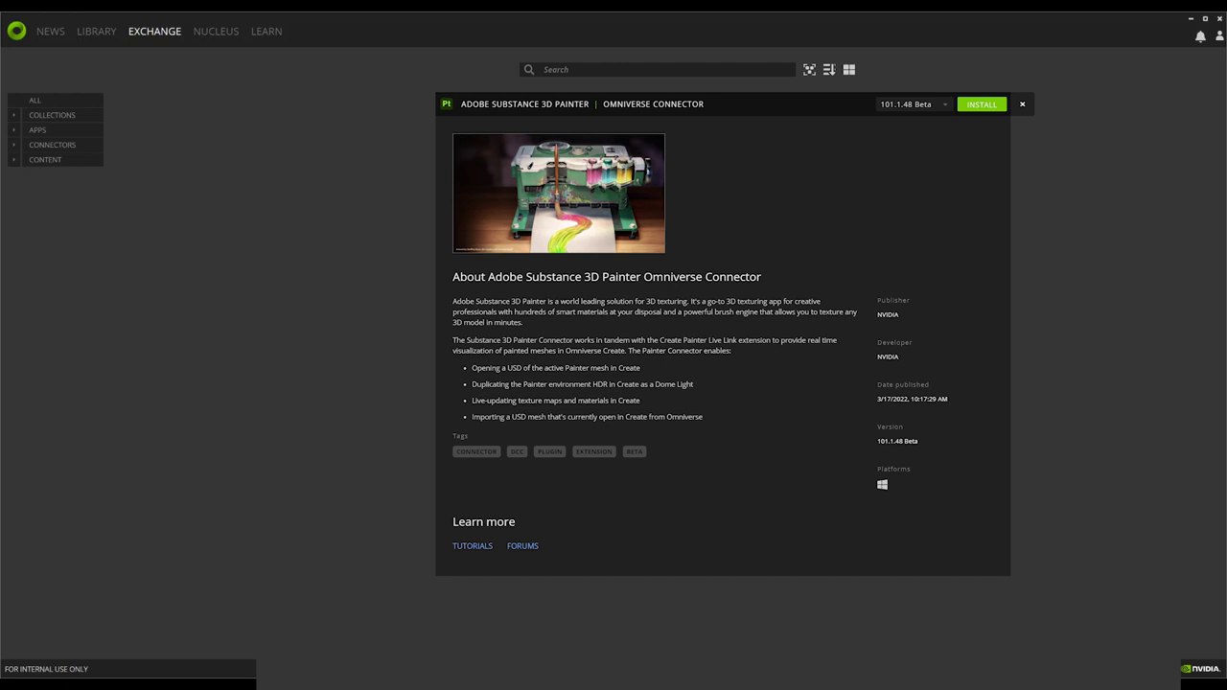
{"action": "left_click", "coordinate": [199, 36]}
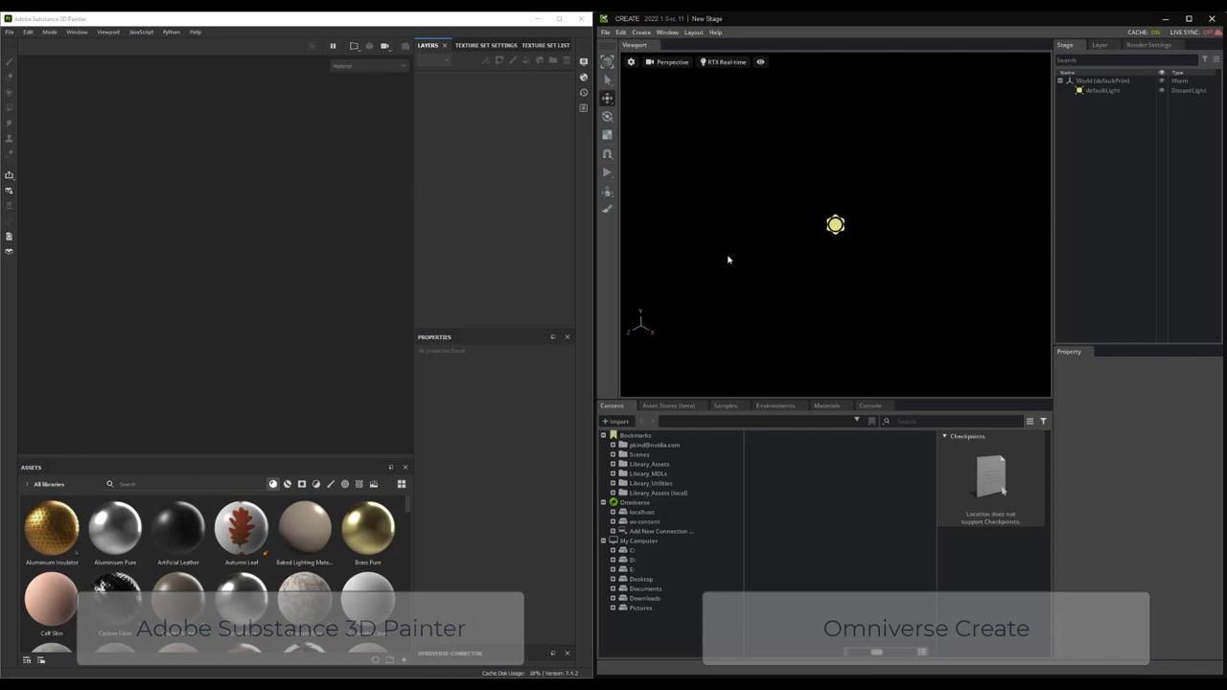
In Omniverse Create, search the extensions for "painter" and check that the Omniverse Substance 3D Painter Live Link is enabled
{"action": "left_click", "coordinate": [669, 33]}
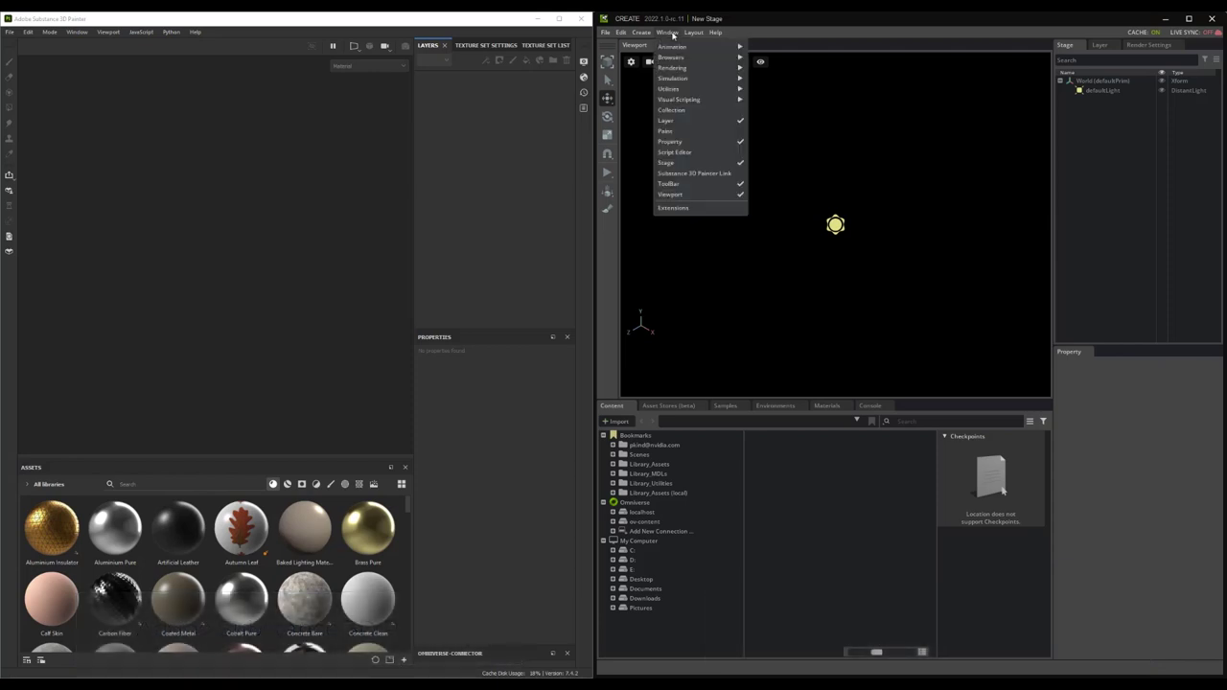
{"action": "left_click", "coordinate": [676, 208]}
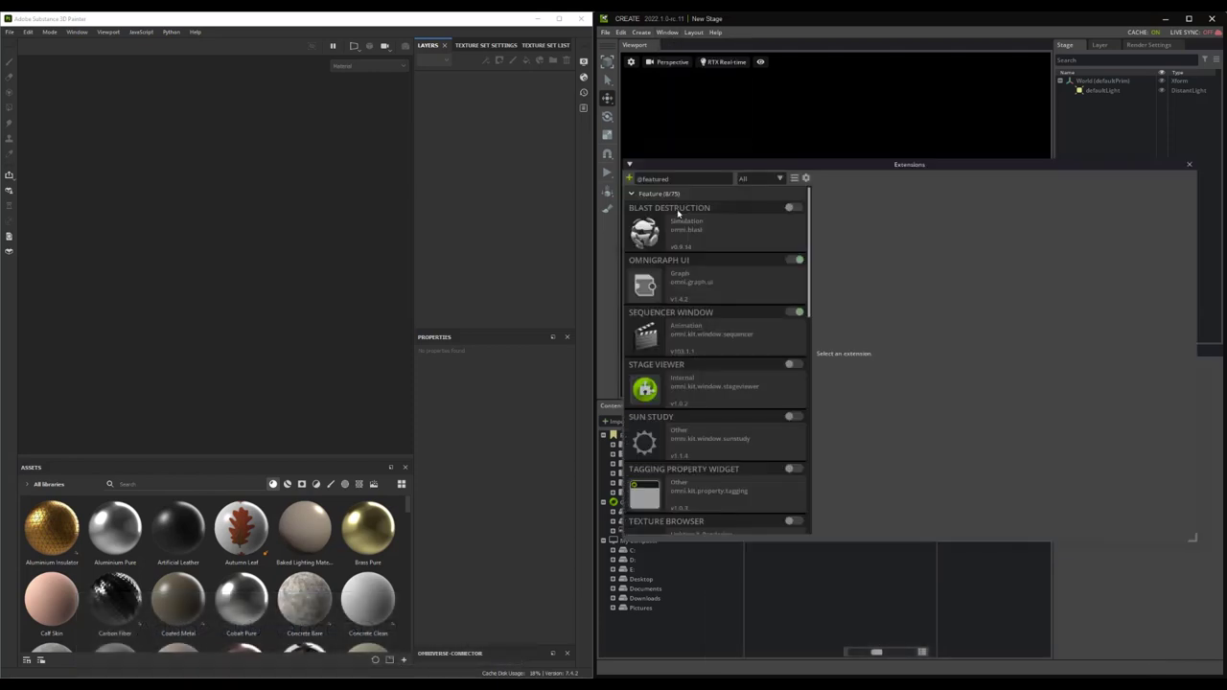
{"action": "double_click", "coordinate": [676, 178]}
{"action": "type", "text": "painter"}
{"action": "left_click", "coordinate": [654, 247]}
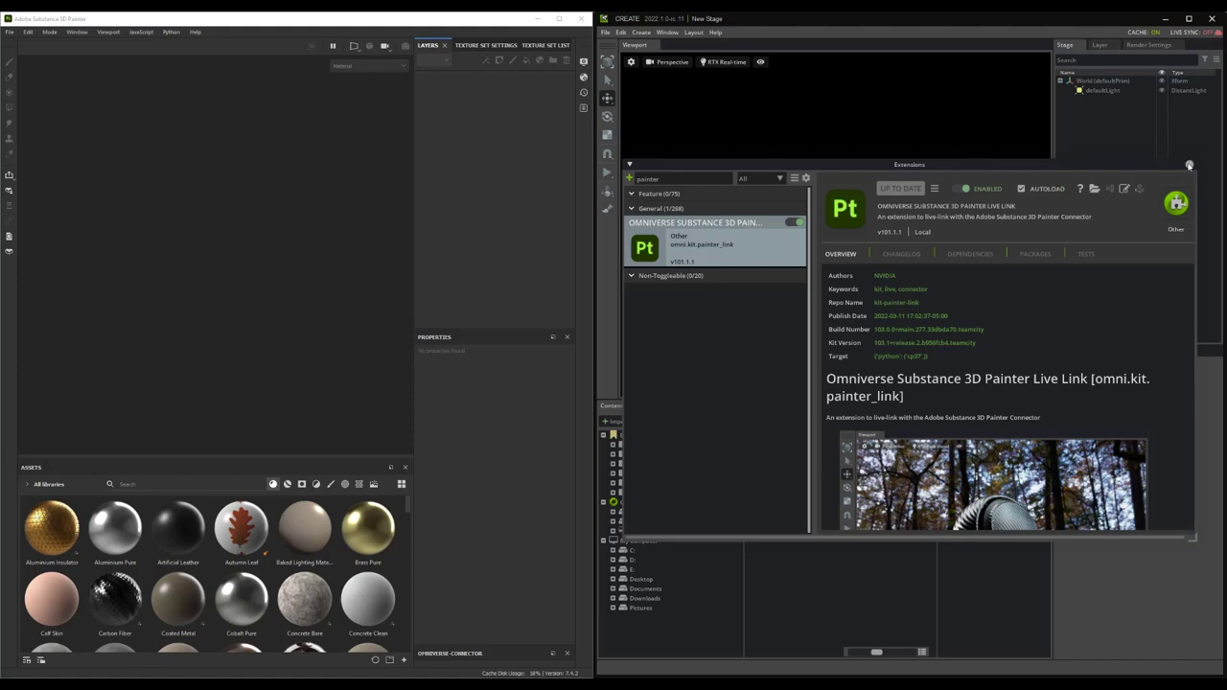
{"action": "left_click", "coordinate": [1188, 165]}
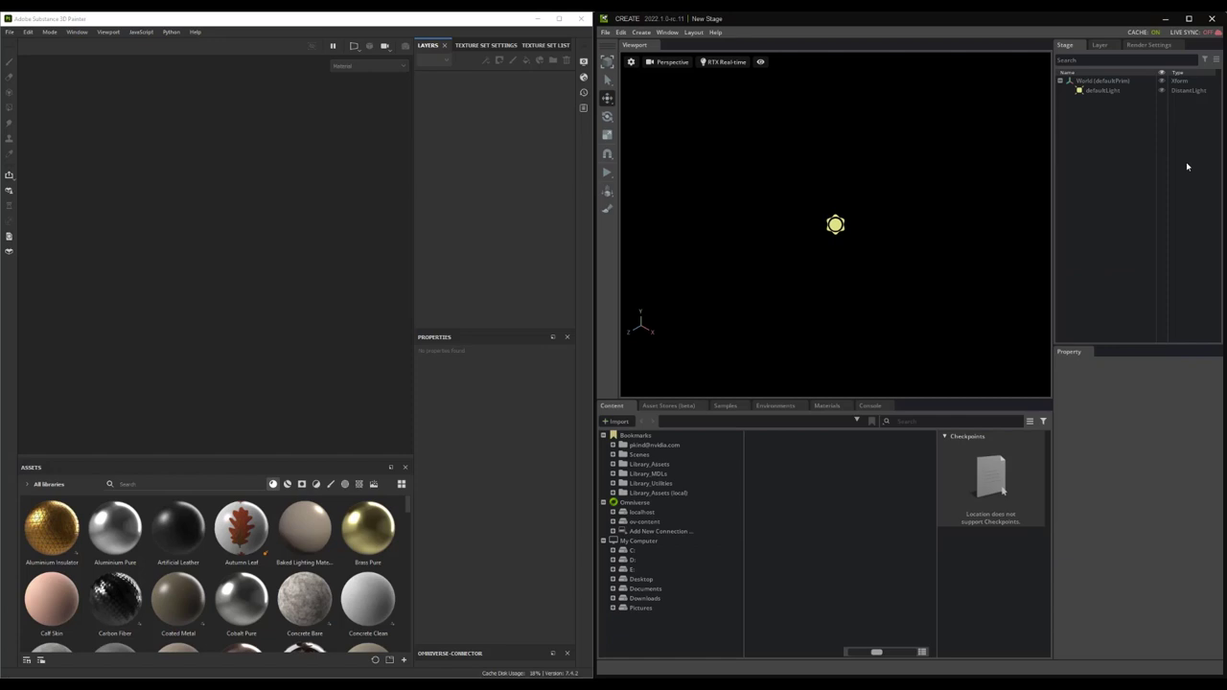
Show the Painter Live Link window and dock it beside the Console below the viewport
{"action": "left_click", "coordinate": [673, 34]}
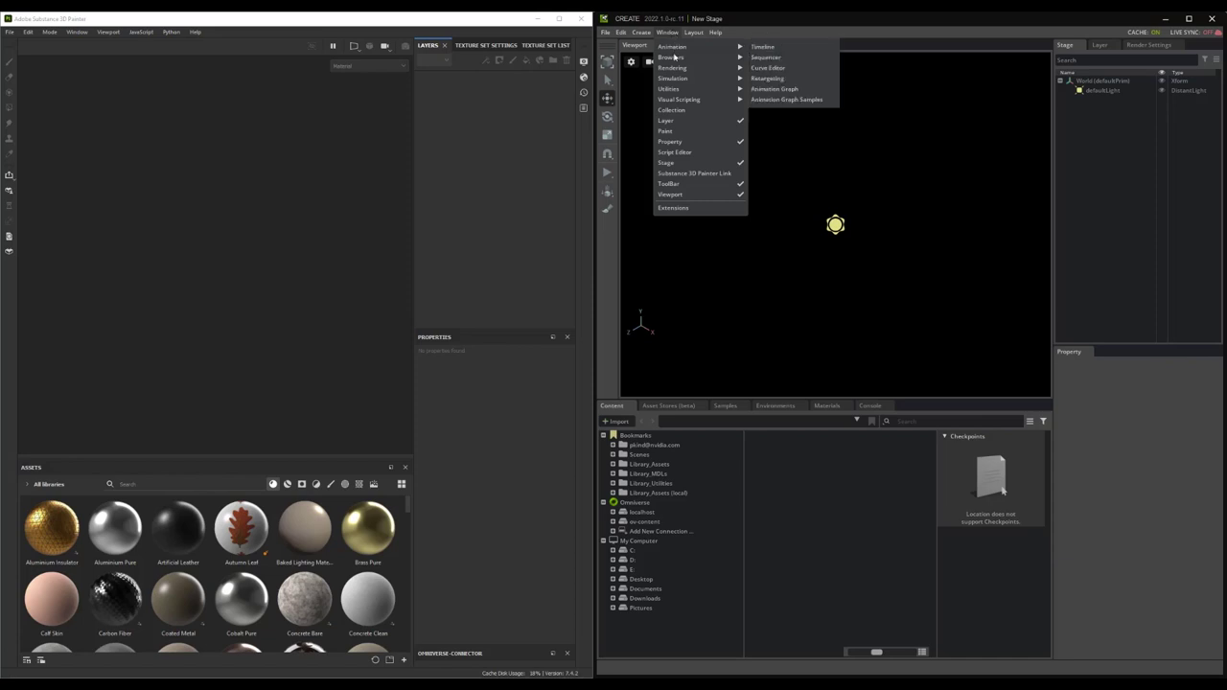
{"action": "left_click", "coordinate": [683, 173]}
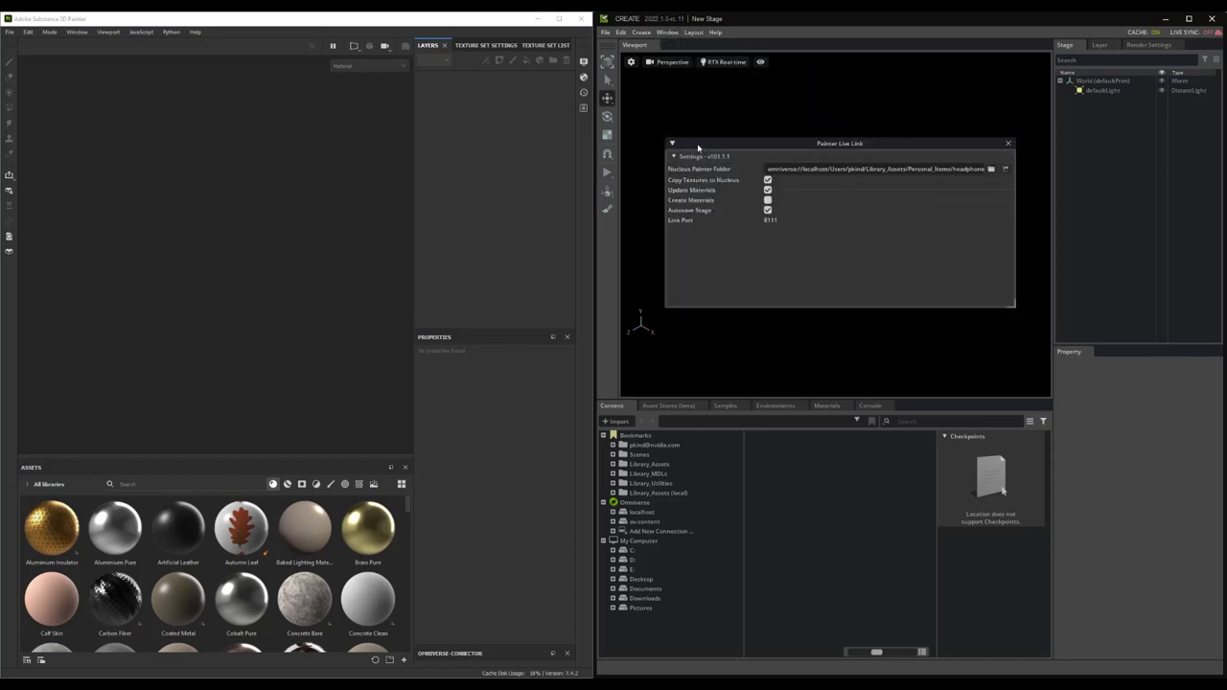
{"action": "left_click_drag", "start_coordinate": [701, 145], "coordinate": [949, 409]}
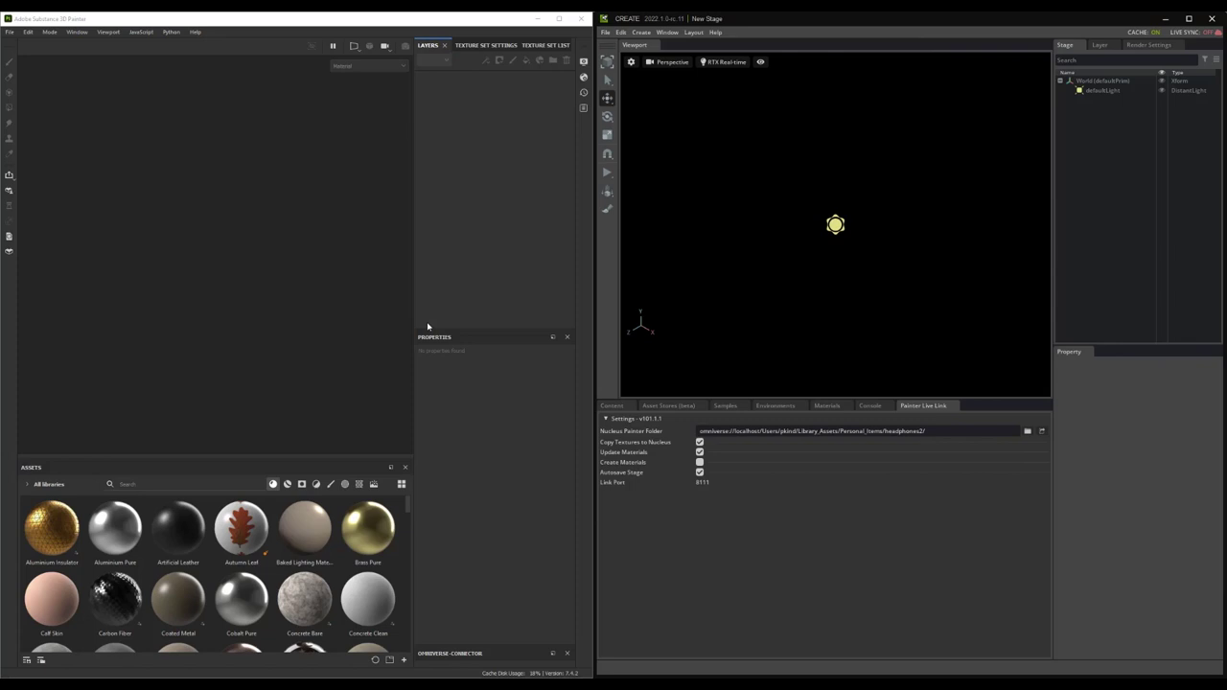
Enable the Omniverse Connector plugin in Substance 3D Painter and dock its window beside the assets, giving the assets more width
{"action": "left_click", "coordinate": [142, 31]}
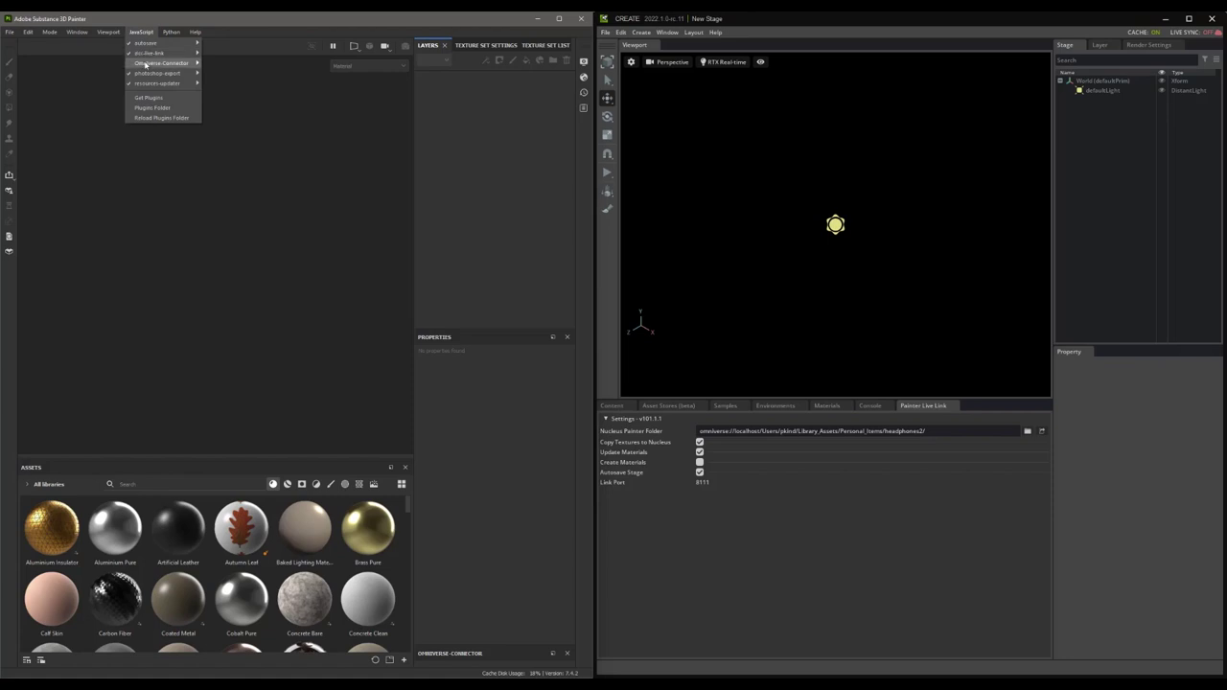
{"action": "mouse_move", "coordinate": [146, 65]}
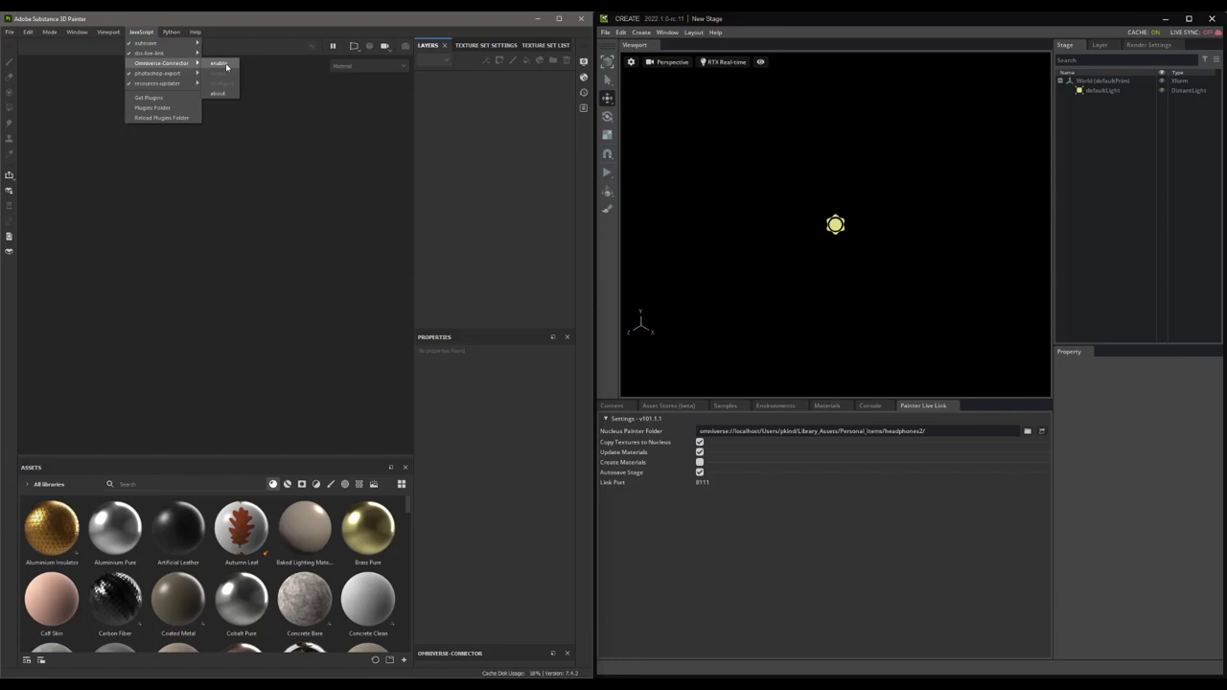
{"action": "left_click", "coordinate": [226, 65]}
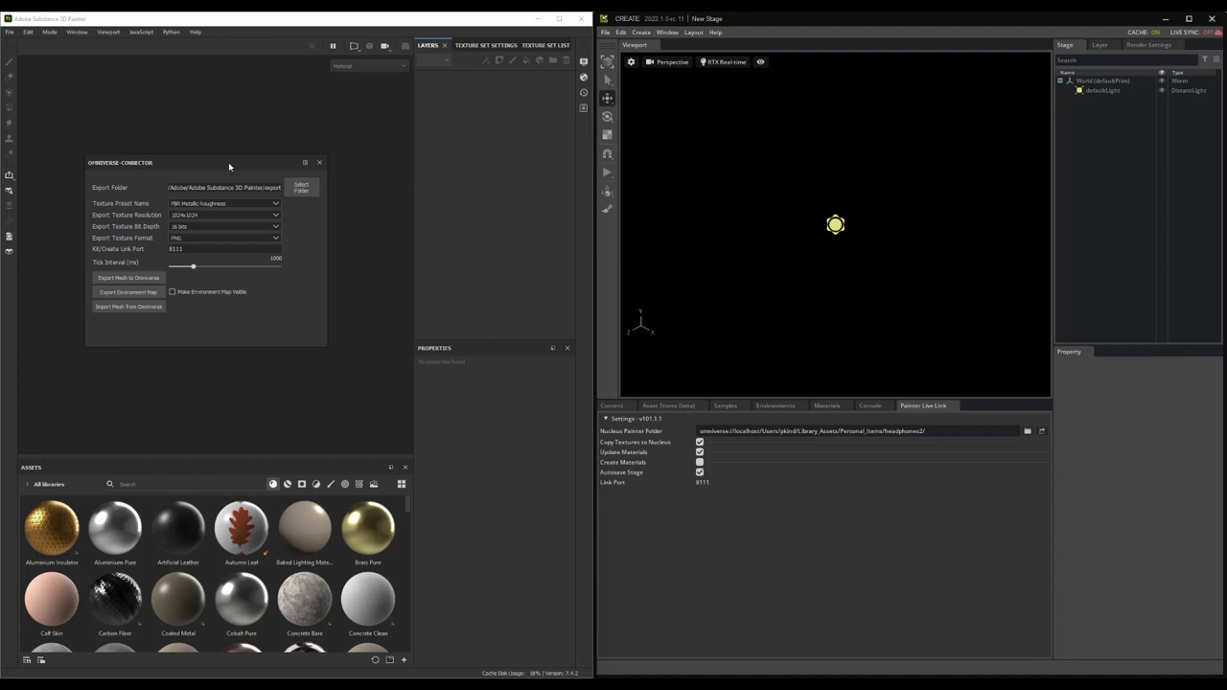
{"action": "left_click_drag", "start_coordinate": [120, 165], "coordinate": [388, 488]}
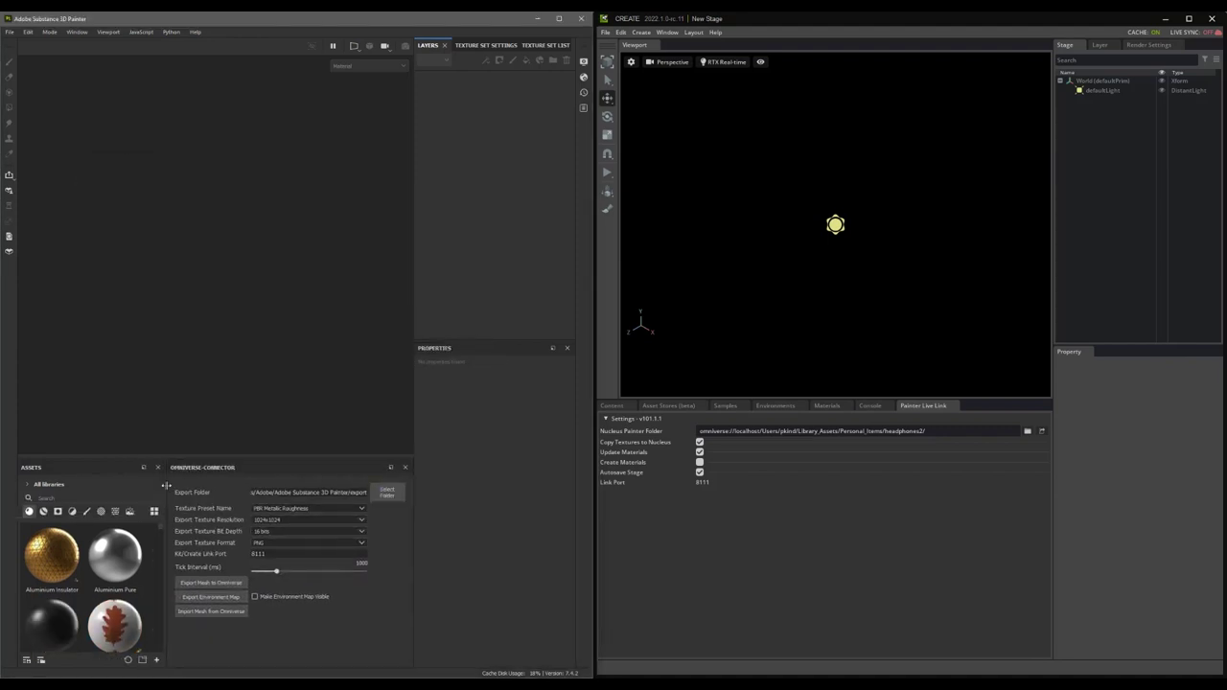
{"action": "left_click_drag", "start_coordinate": [165, 486], "coordinate": [237, 499]}
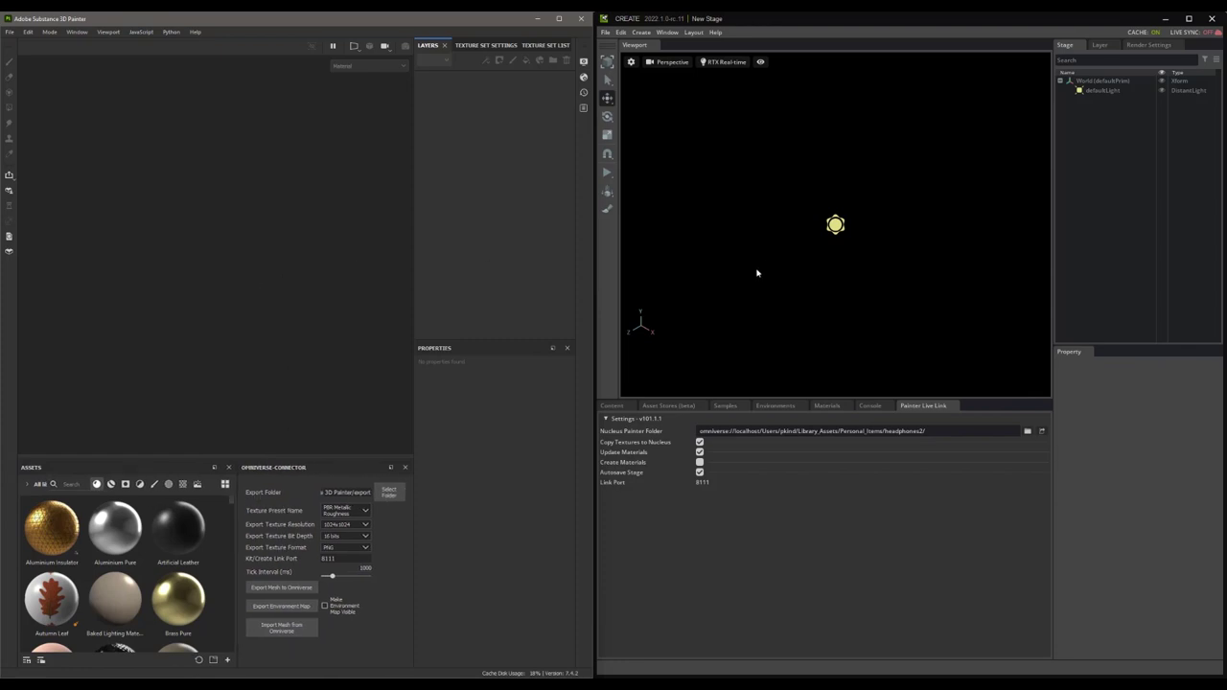
Open the recent headphones project and bring the whole headphones model into view
{"action": "left_click", "coordinate": [9, 32]}
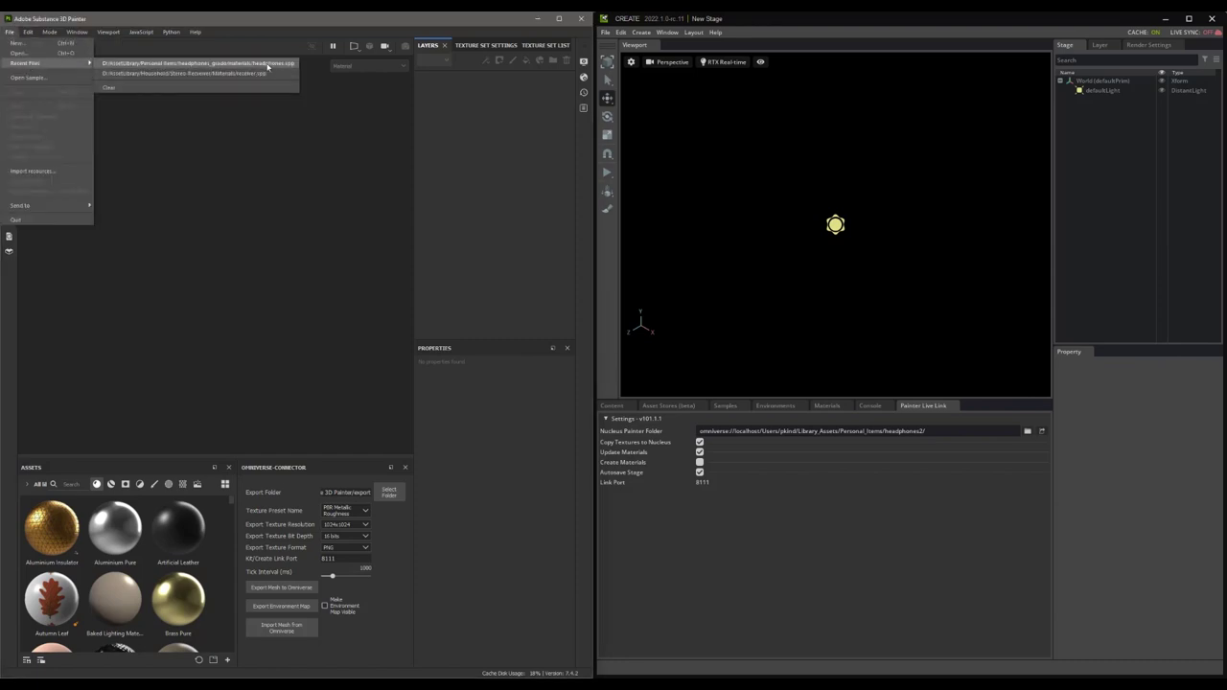
{"action": "left_click", "coordinate": [191, 66]}
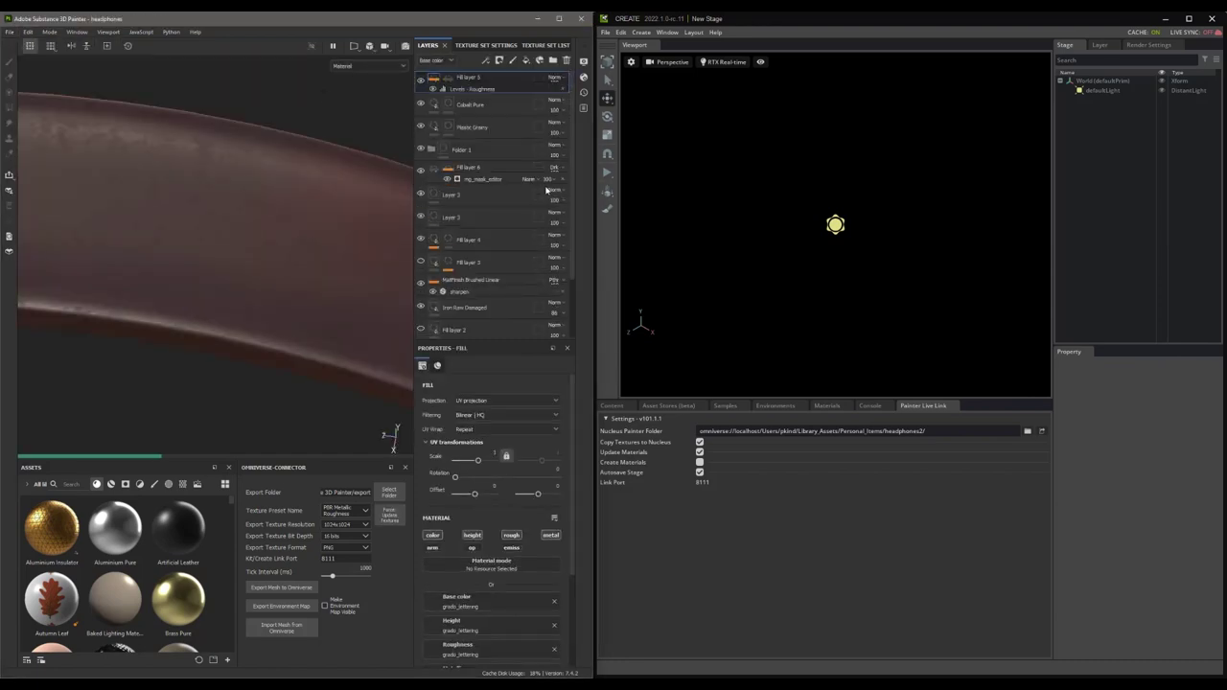
{"action": "scroll", "coordinate": [211, 260], "scroll_direction": "down", "scroll_amount": 8}
{"action": "mouse_move", "coordinate": [231, 250]}
{"action": "left_mouse_down", "text": "alt"}
{"action": "mouse_move", "coordinate": [217, 189]}
{"action": "mouse_move", "coordinate": [239, 182]}
{"action": "left_mouse_up", "text": "alt"}
{"action": "scroll", "coordinate": [287, 239], "scroll_direction": "up", "scroll_amount": 3}
{"action": "middle_click_drag", "start_coordinate": [317, 257], "coordinate": [270, 322], "text": "alt"}
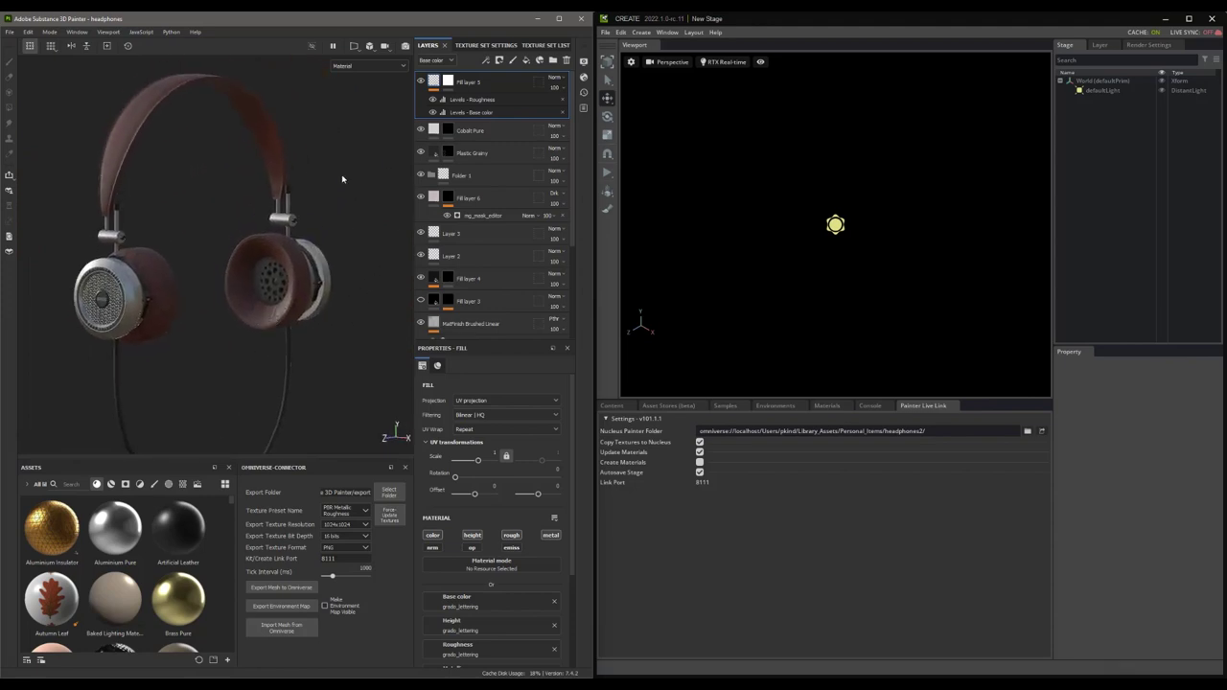
Toggle texture sets such as m_leather, m_gold and m_steel off and on to identify the parts each one covers
{"action": "left_click", "coordinate": [542, 45]}
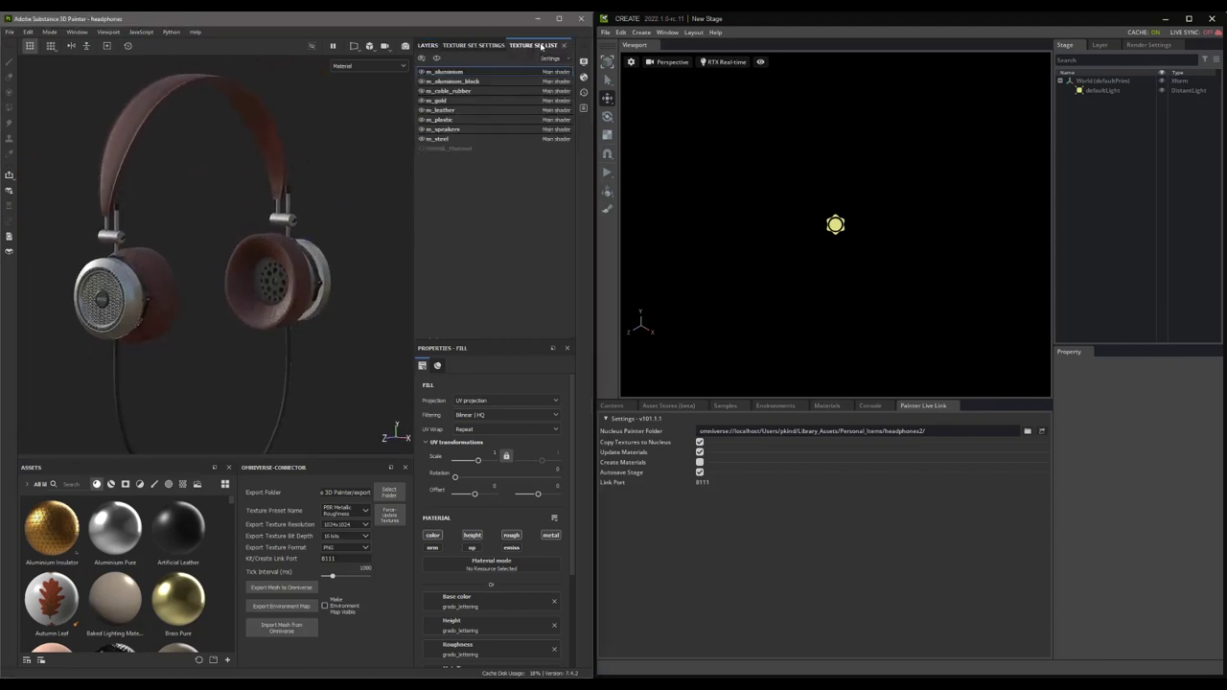
{"action": "left_click", "coordinate": [421, 91]}
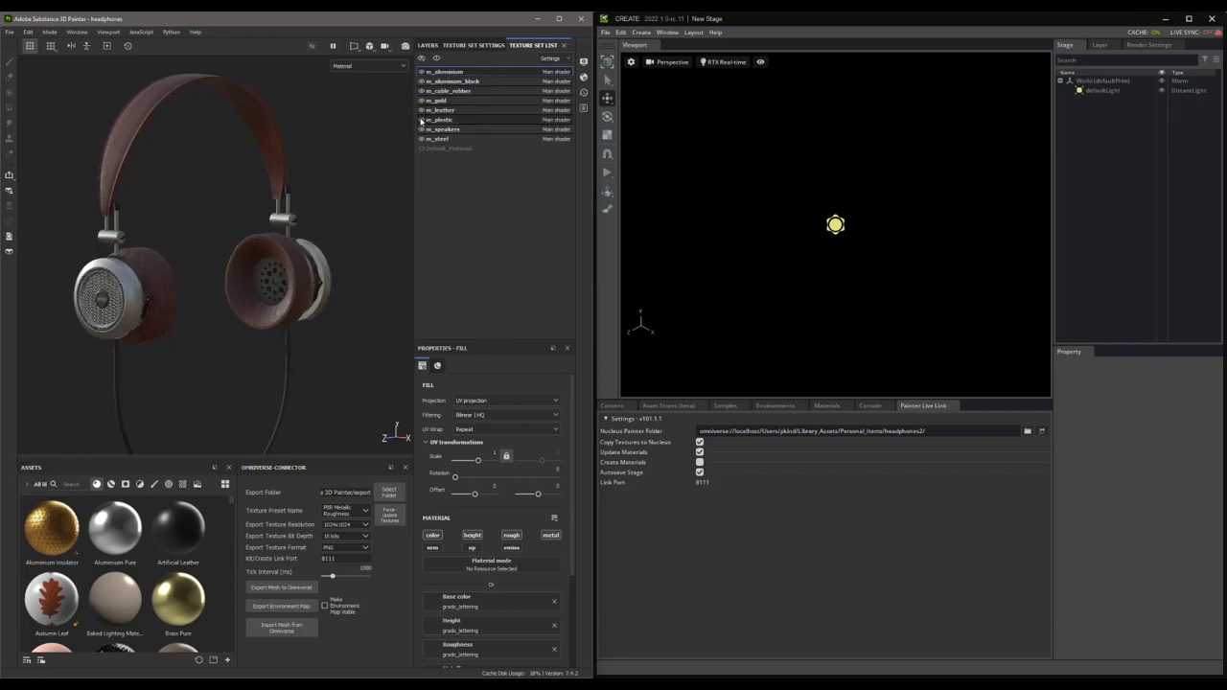
{"action": "left_click", "coordinate": [421, 110]}
{"action": "left_click", "coordinate": [422, 110]}
{"action": "left_click", "coordinate": [435, 101]}
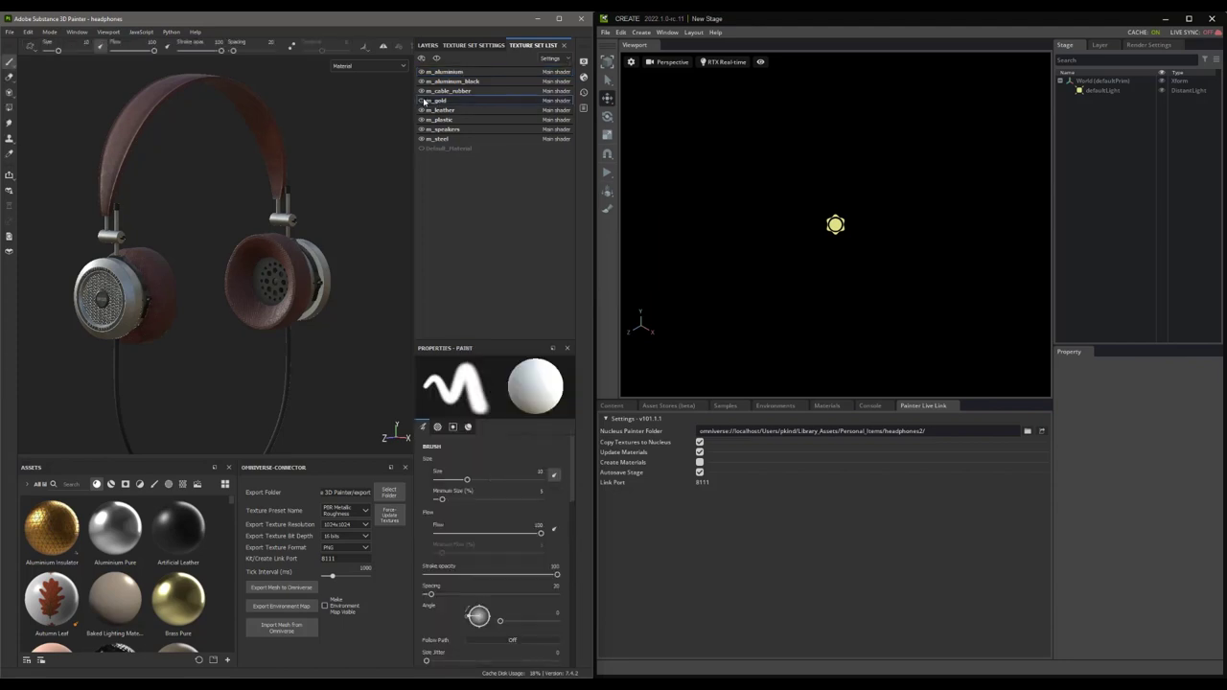
{"action": "left_click", "coordinate": [422, 101]}
{"action": "left_click", "coordinate": [421, 139]}
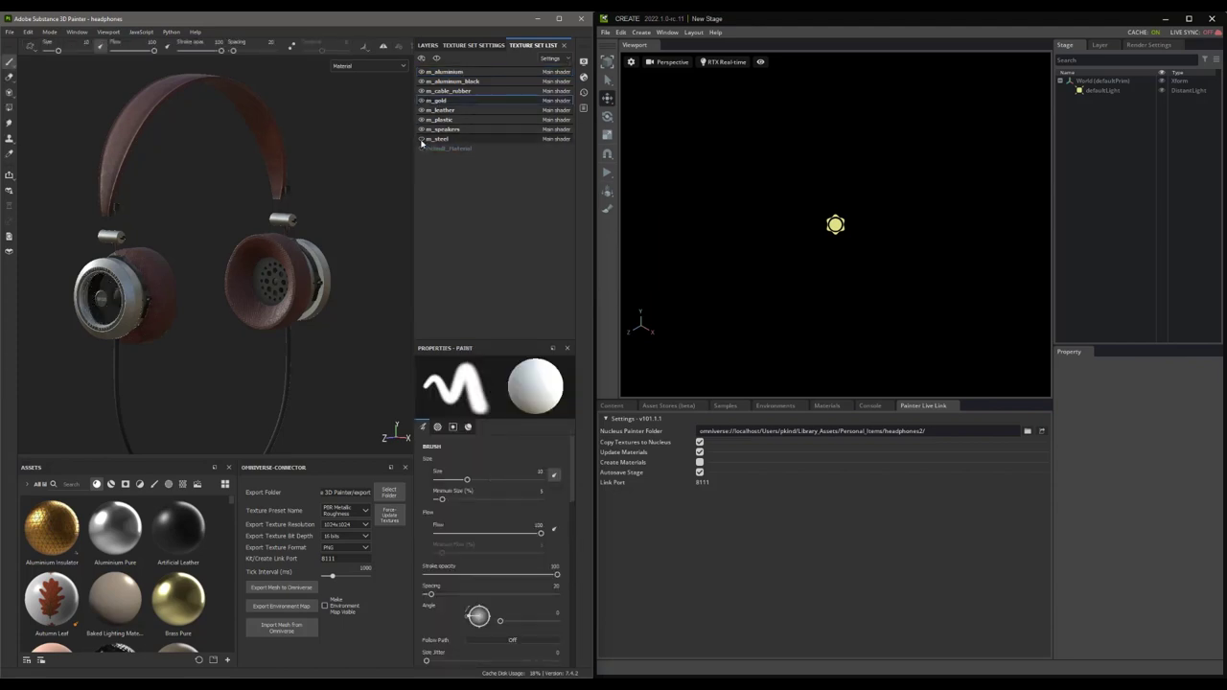
{"action": "left_click", "coordinate": [421, 140]}
Make m_leather the active texture set of the headphones
{"action": "key", "text": "f"}
{"action": "left_click_drag", "start_coordinate": [313, 288], "coordinate": [262, 316], "text": "alt"}
{"action": "middle_click_drag", "start_coordinate": [263, 316], "coordinate": [261, 427], "text": "alt"}
{"action": "scroll", "coordinate": [263, 278], "scroll_direction": "up", "scroll_amount": 3}
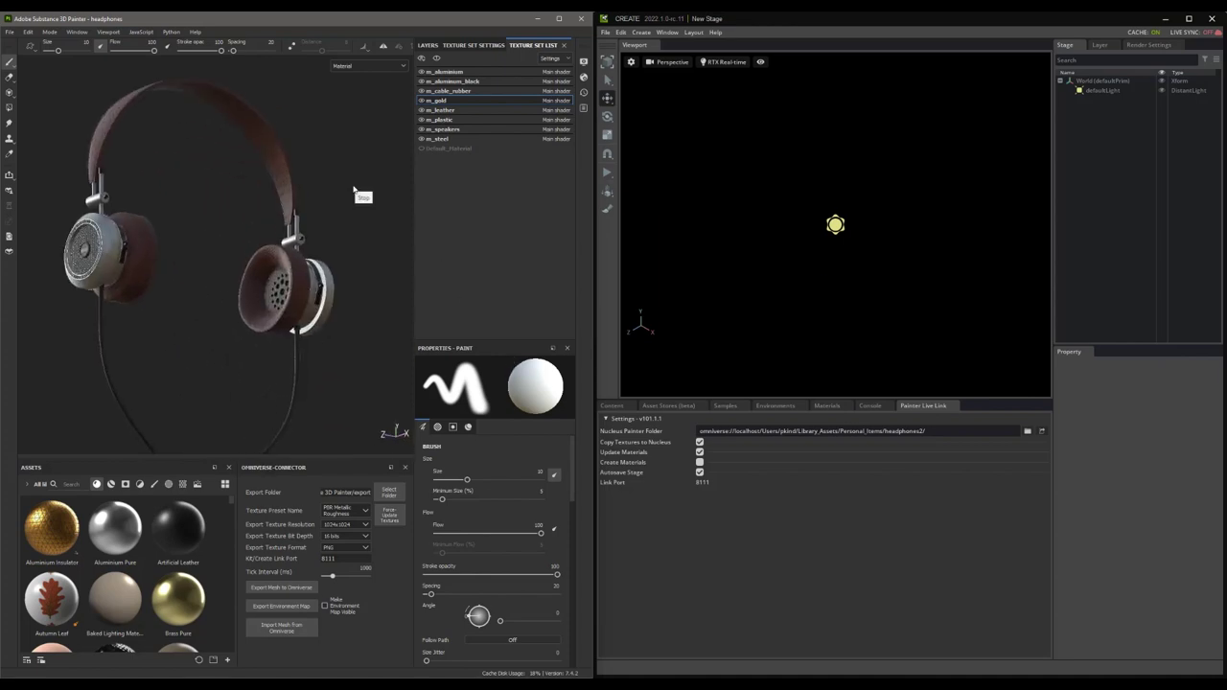
{"action": "left_click", "coordinate": [463, 112]}
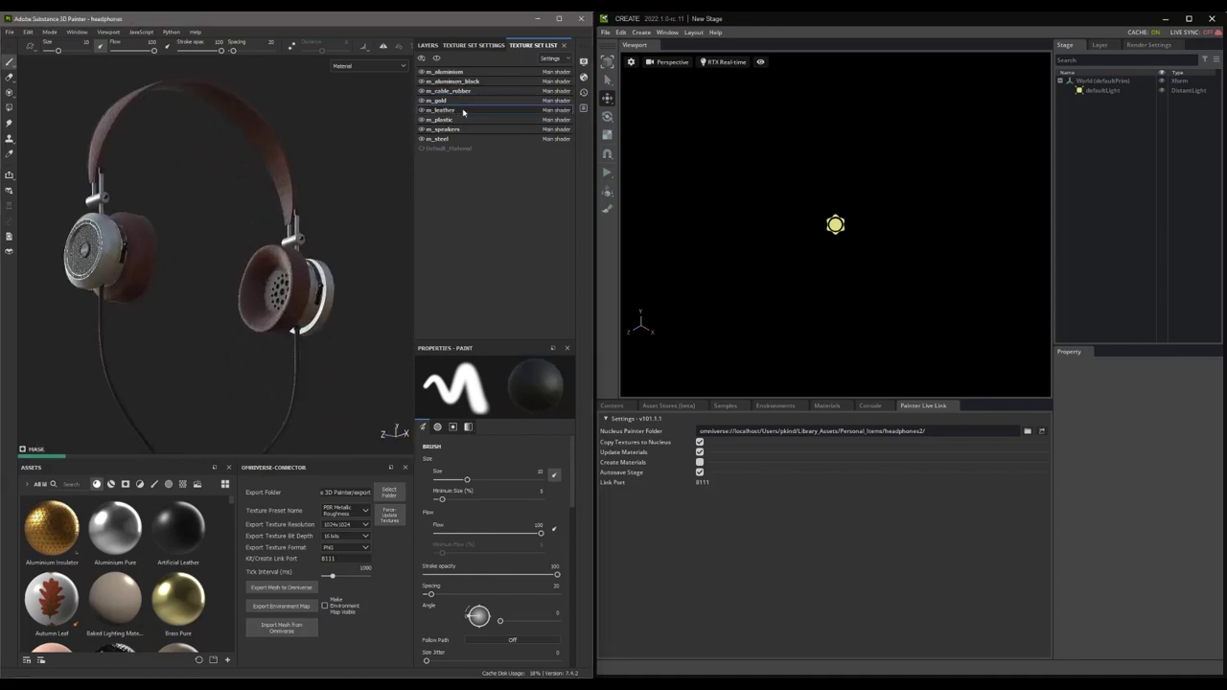
Review the layer stack of the m_leather texture set, select the Leather Creased layer and collapse Folder 1
{"action": "left_click", "coordinate": [427, 45]}
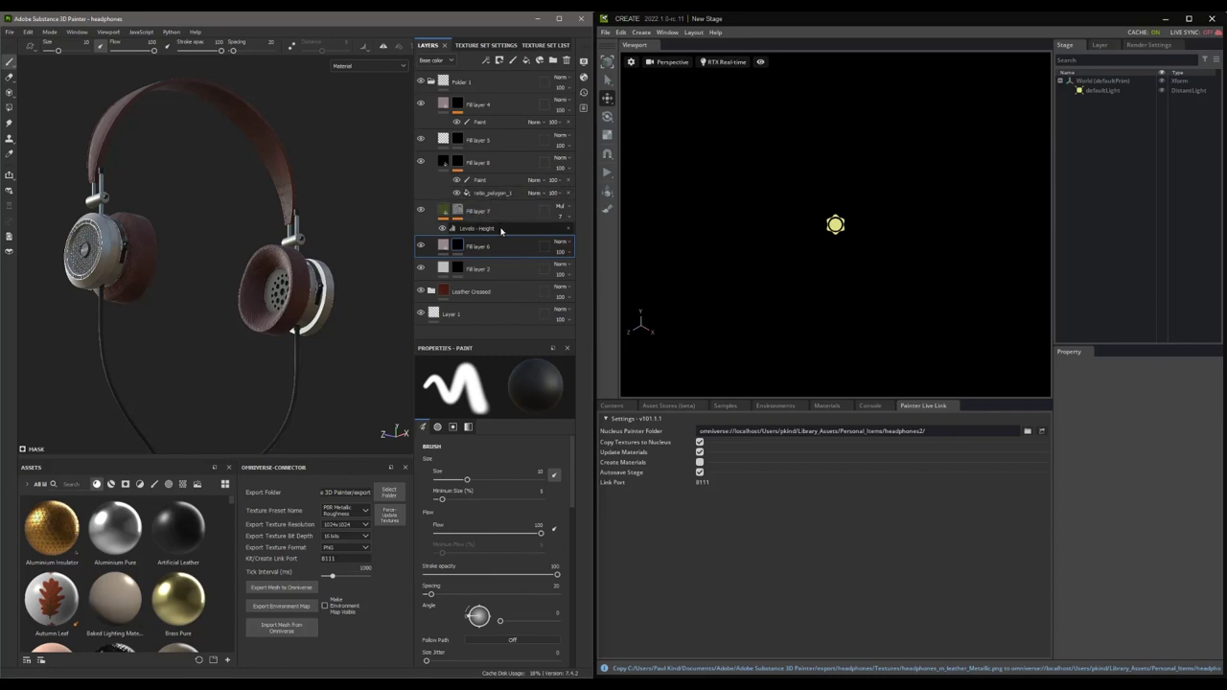
{"action": "left_click", "coordinate": [430, 81]}
{"action": "left_click", "coordinate": [431, 81]}
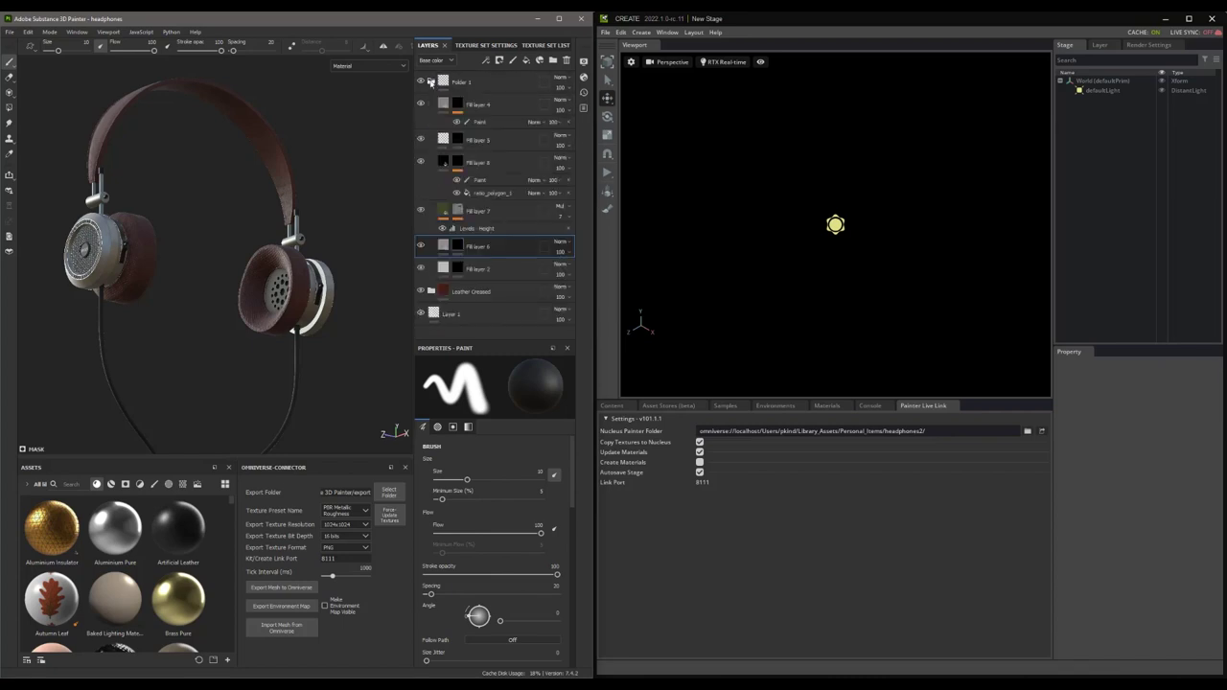
{"action": "left_click", "coordinate": [469, 108]}
{"action": "left_click", "coordinate": [471, 291]}
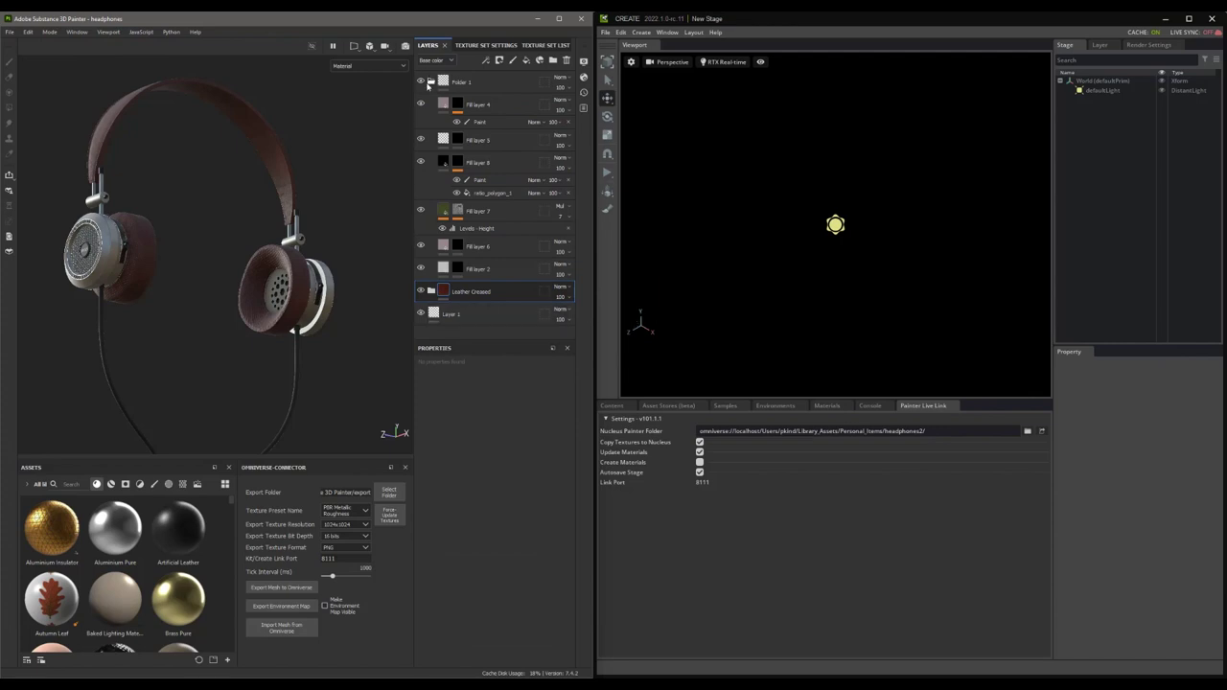
{"action": "left_click", "coordinate": [431, 82]}
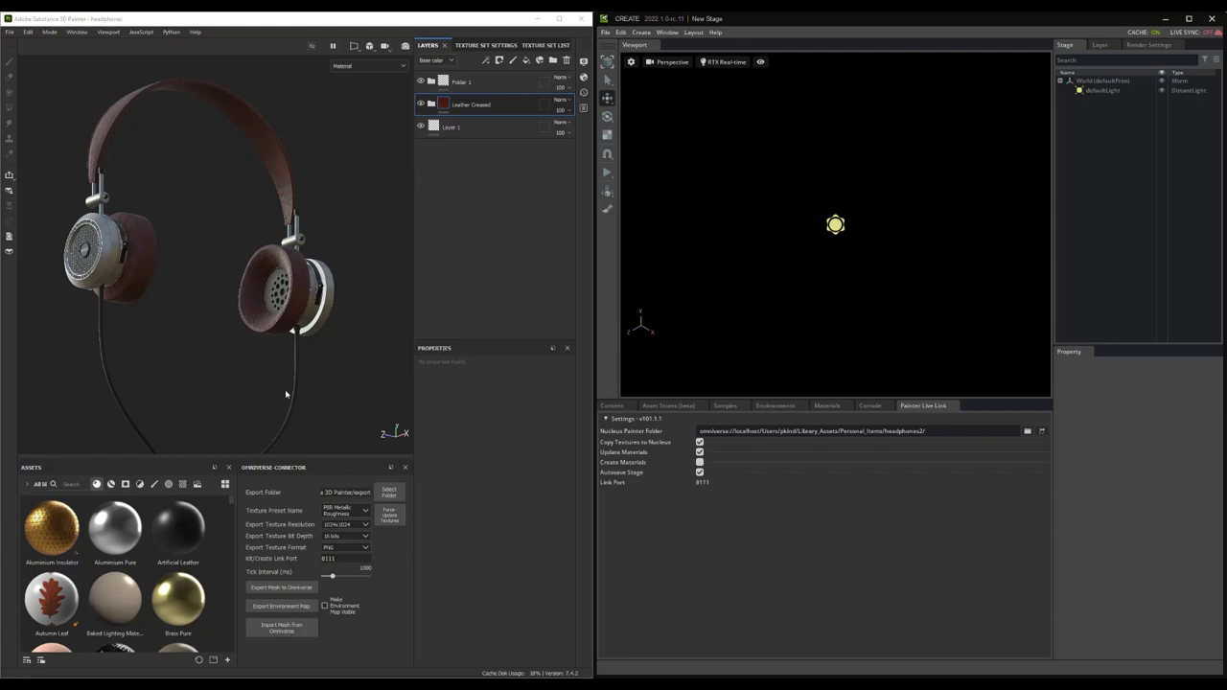
Set the connector's export texture resolution to 2048x2048
{"action": "left_click", "coordinate": [269, 468]}
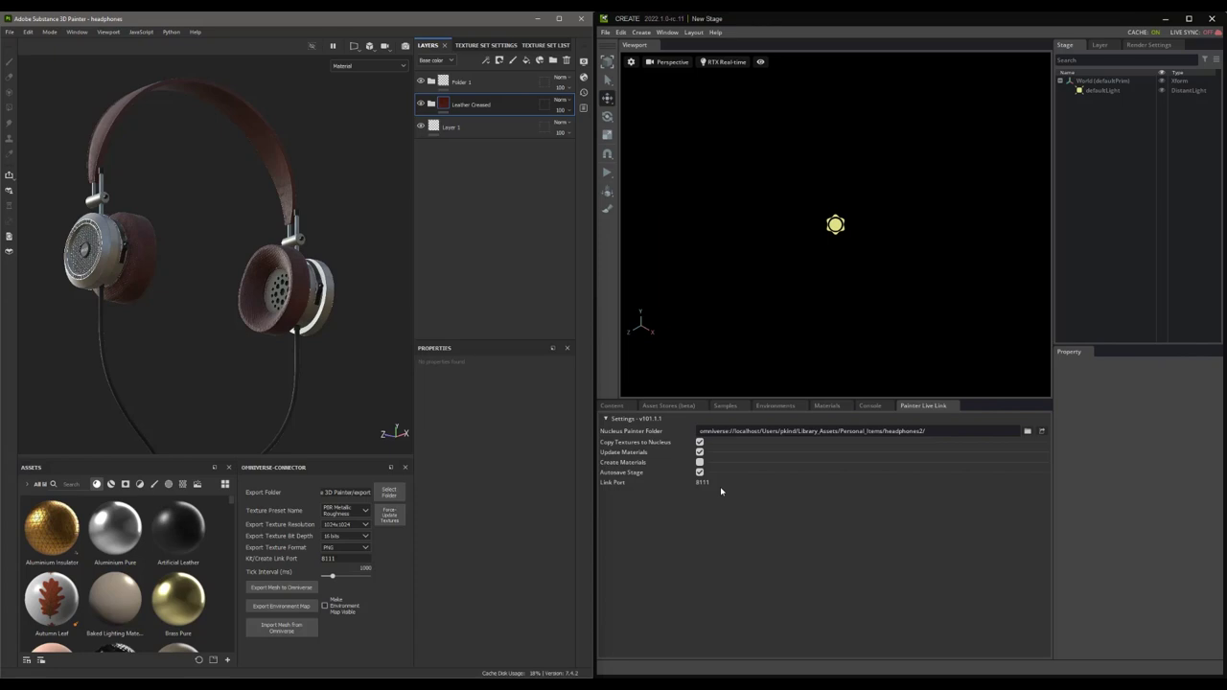
{"action": "left_click", "coordinate": [810, 262]}
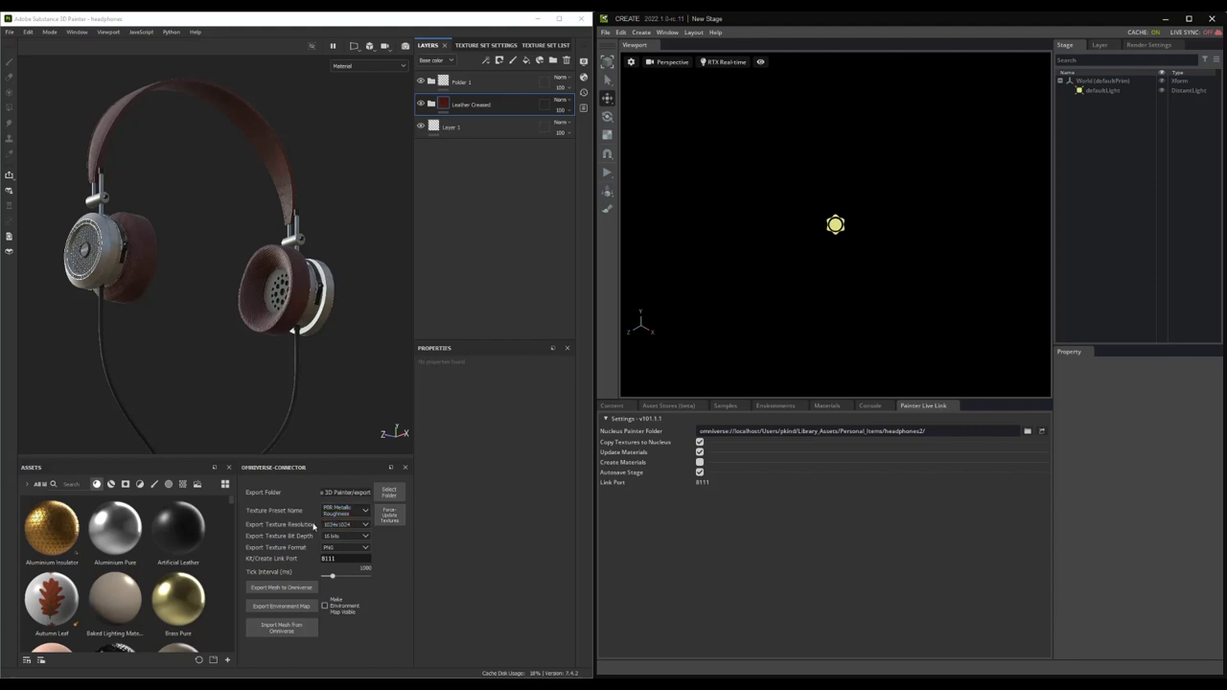
{"action": "left_click", "coordinate": [365, 526]}
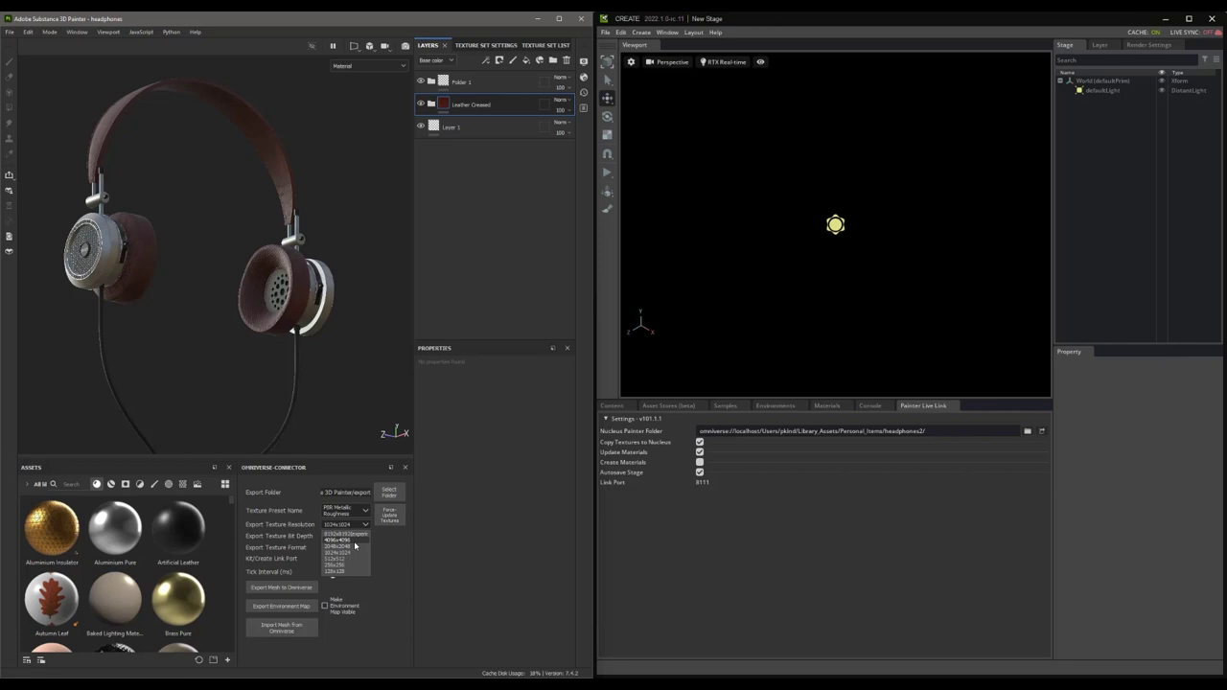
{"action": "left_click", "coordinate": [354, 547]}
{"action": "left_click", "coordinate": [386, 494]}
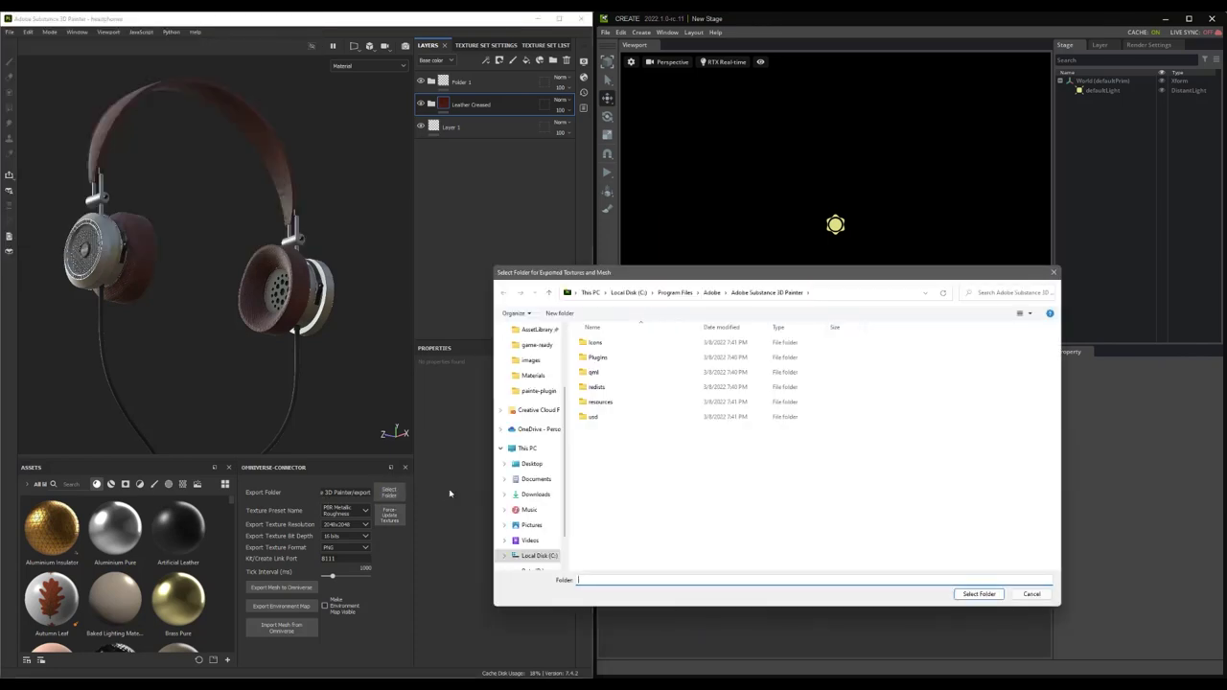
{"action": "scroll", "coordinate": [533, 518], "scroll_direction": "down", "scroll_amount": 1}
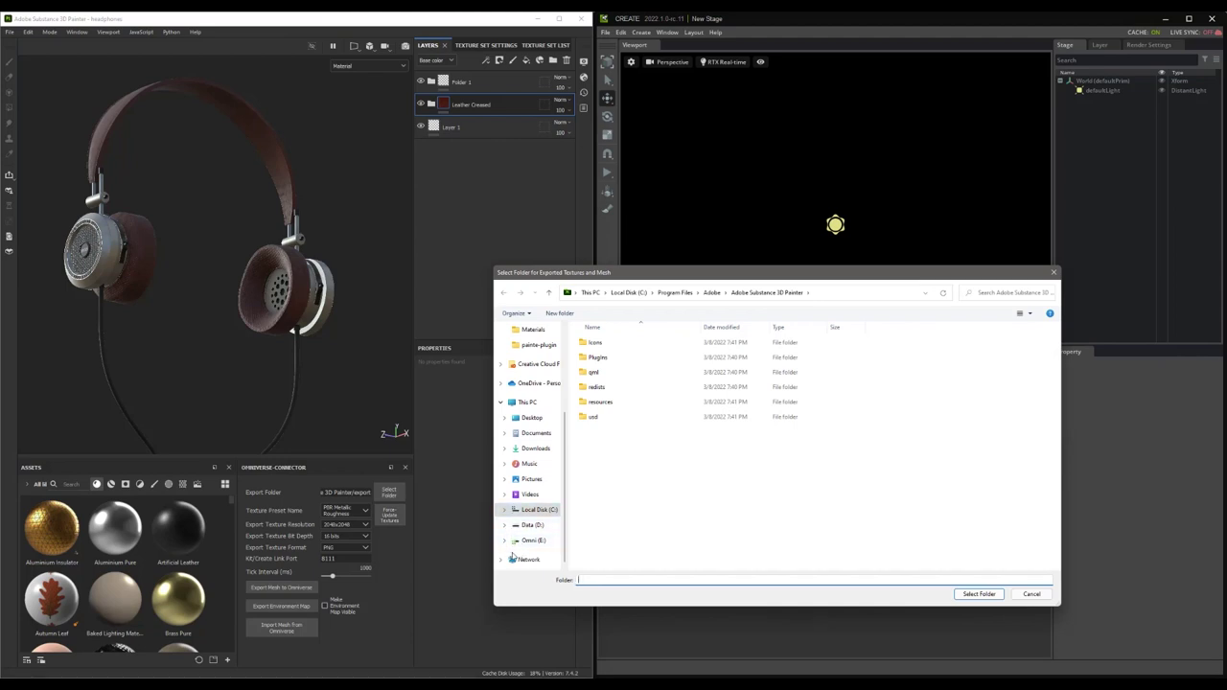
{"action": "left_click", "coordinate": [1031, 595]}
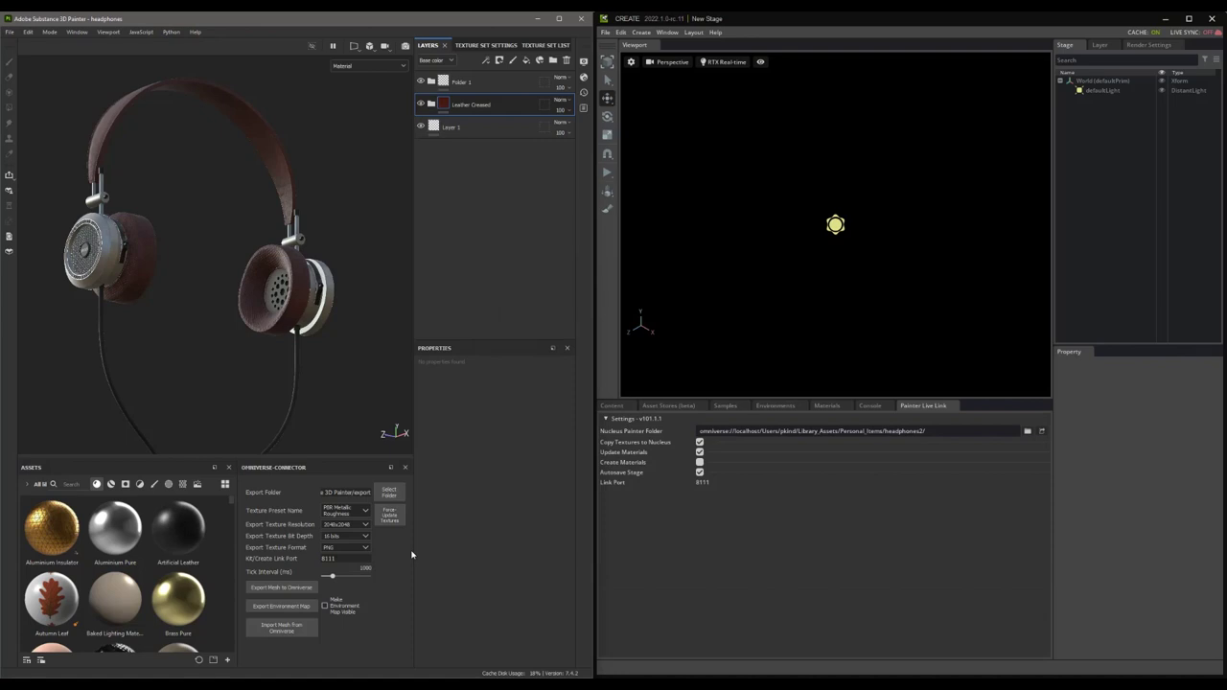
In Omniverse Create, browse for the Nucleus Painter folder and go to Personal_Items inside the user's Library_Assets folder on localhost
{"action": "left_click", "coordinate": [735, 434]}
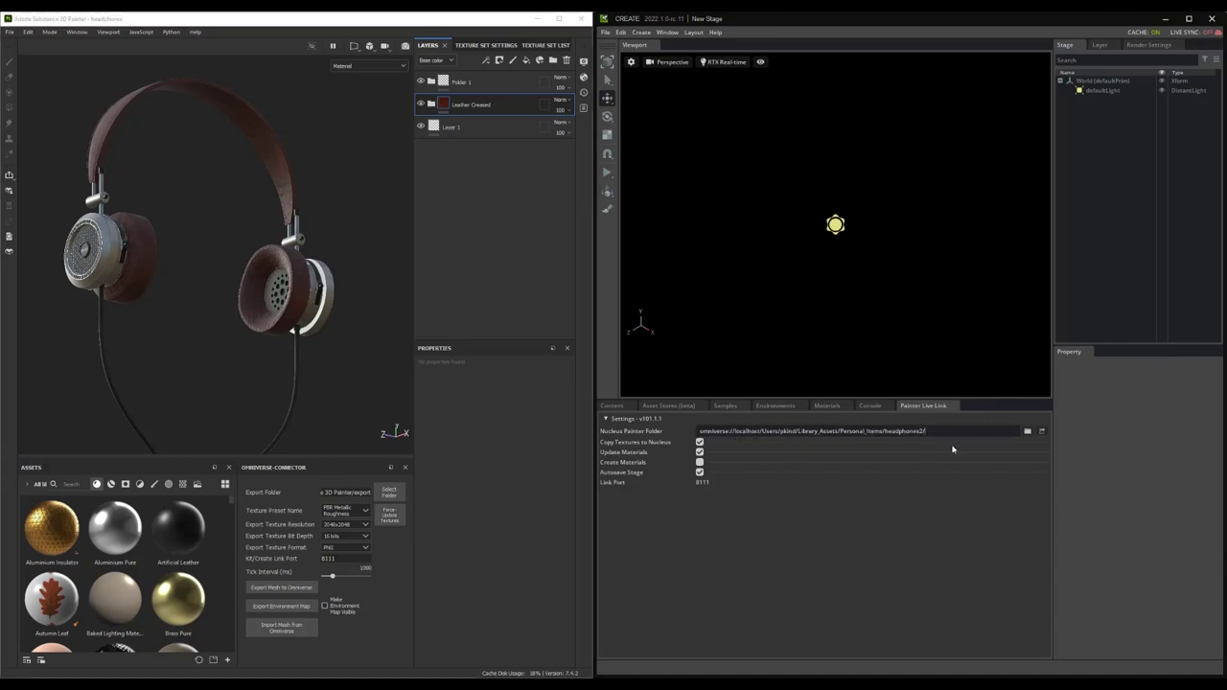
{"action": "left_click", "coordinate": [1026, 431]}
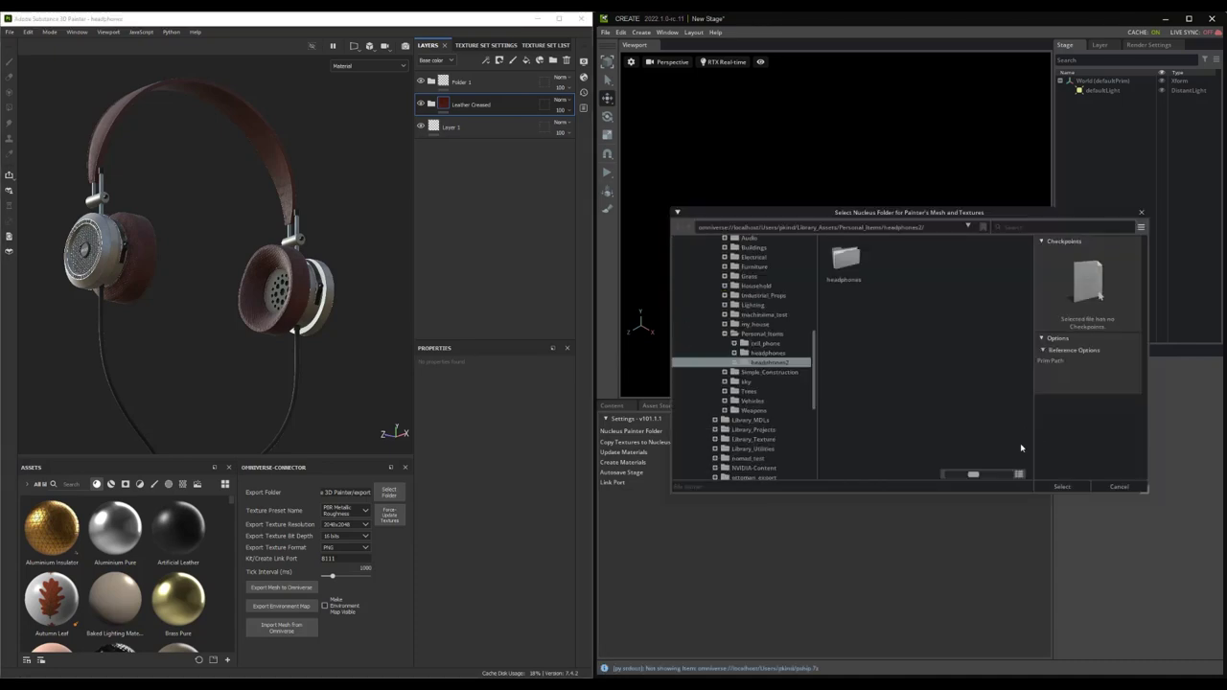
{"action": "left_click_drag", "start_coordinate": [814, 400], "coordinate": [817, 303]}
{"action": "left_click", "coordinate": [697, 374]}
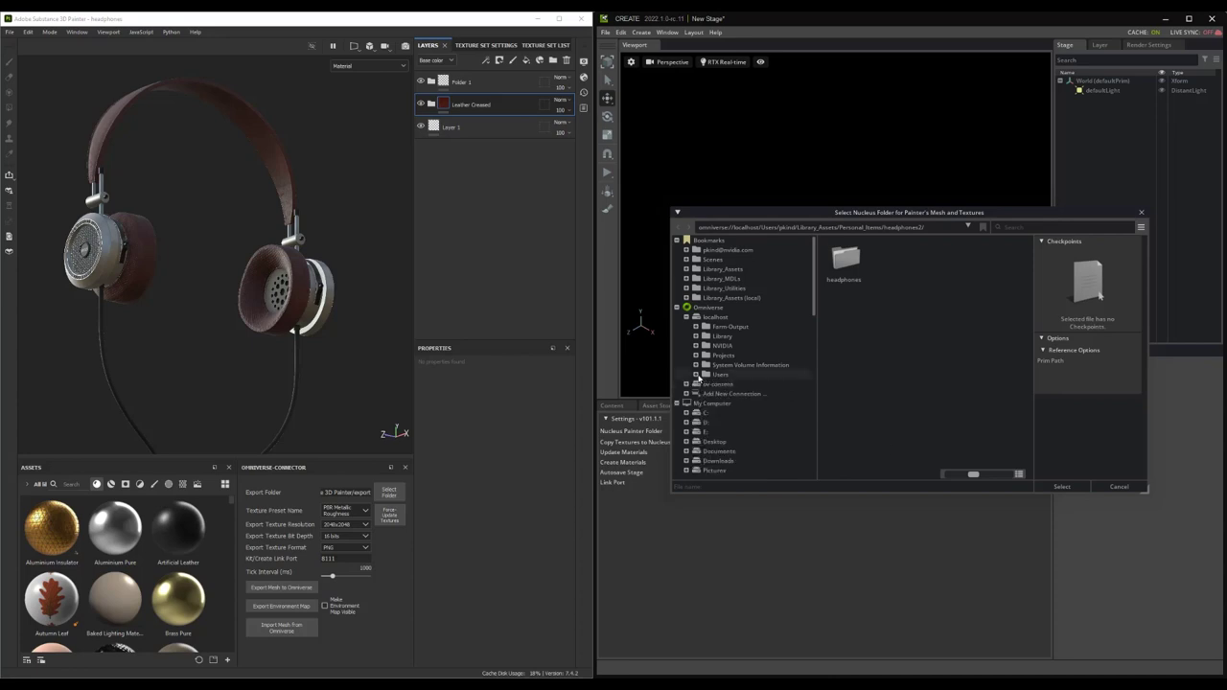
{"action": "left_click", "coordinate": [720, 374]}
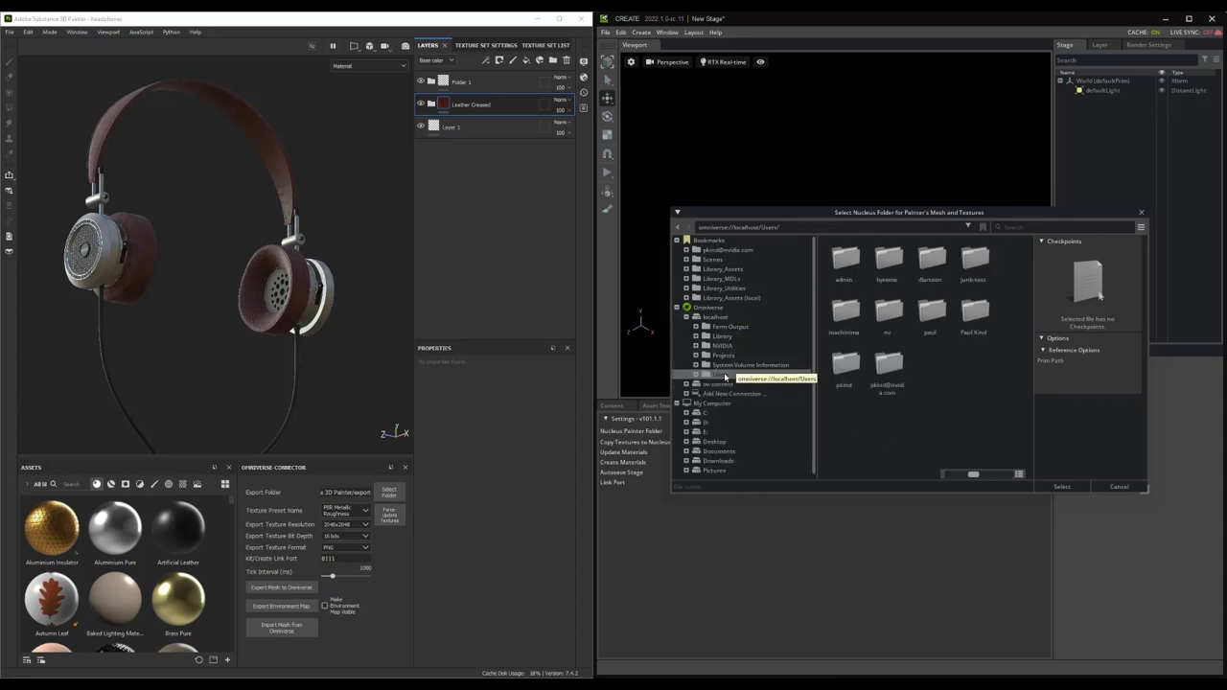
{"action": "double_click", "coordinate": [844, 369]}
{"action": "double_click", "coordinate": [888, 308]}
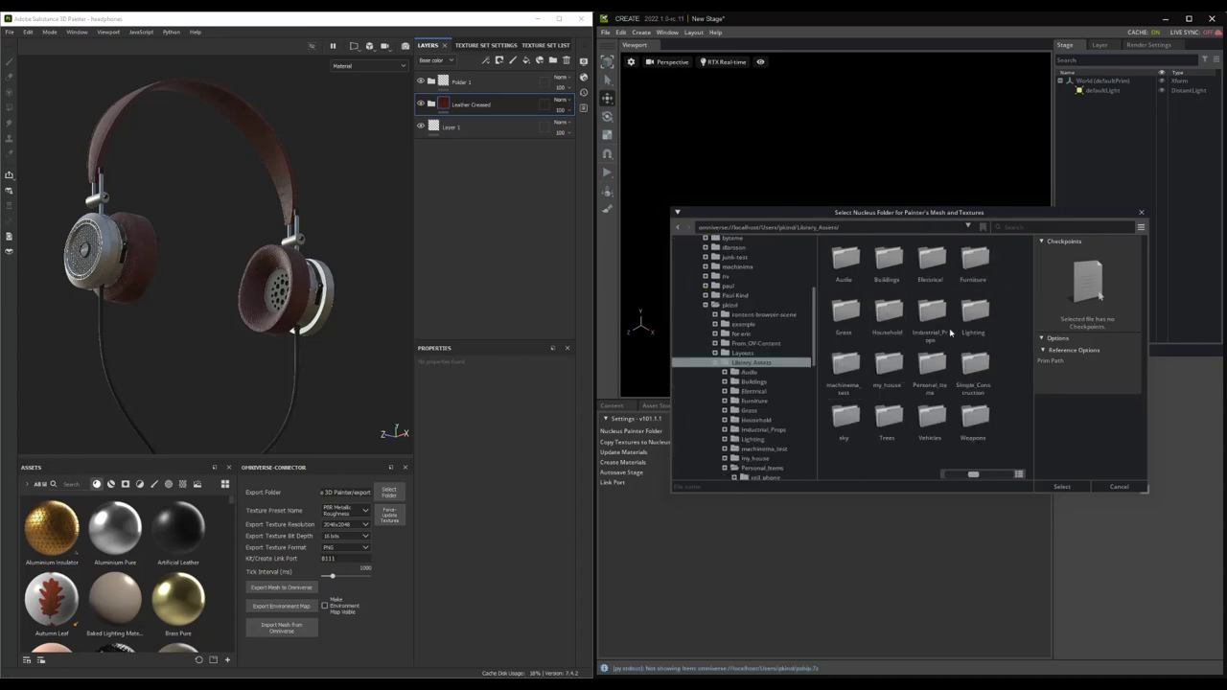
{"action": "double_click", "coordinate": [930, 366]}
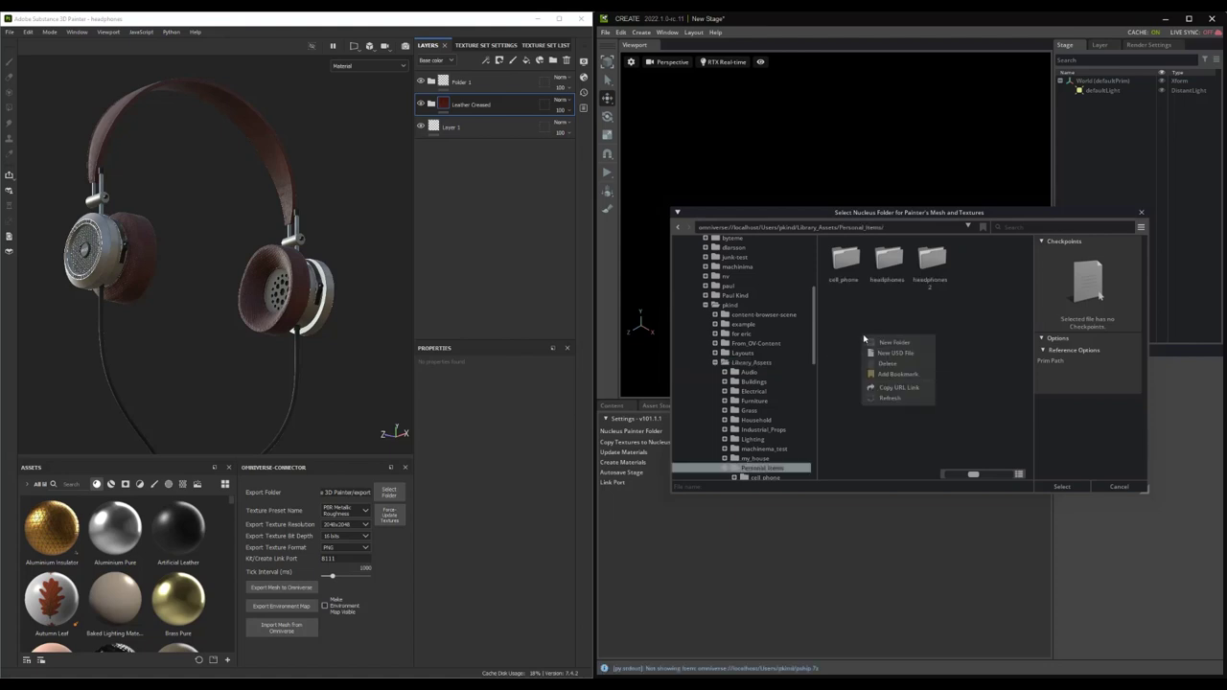
Create a folder named headphones_tutorial inside Personal_Items and choose it as the Nucleus Painter folder
{"action": "right_click", "coordinate": [865, 338]}
{"action": "left_click", "coordinate": [895, 351]}
{"action": "type", "text": "headphones"}
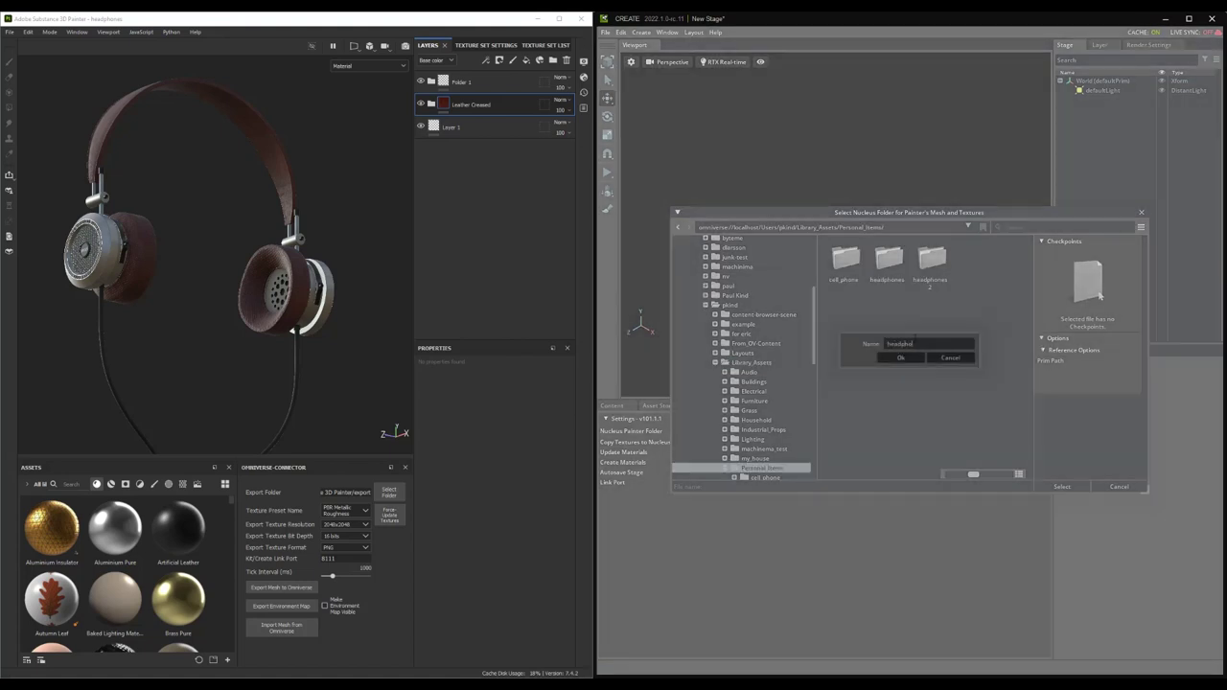
{"action": "type", "text": "_tutorial"}
{"action": "left_click", "coordinate": [901, 357]}
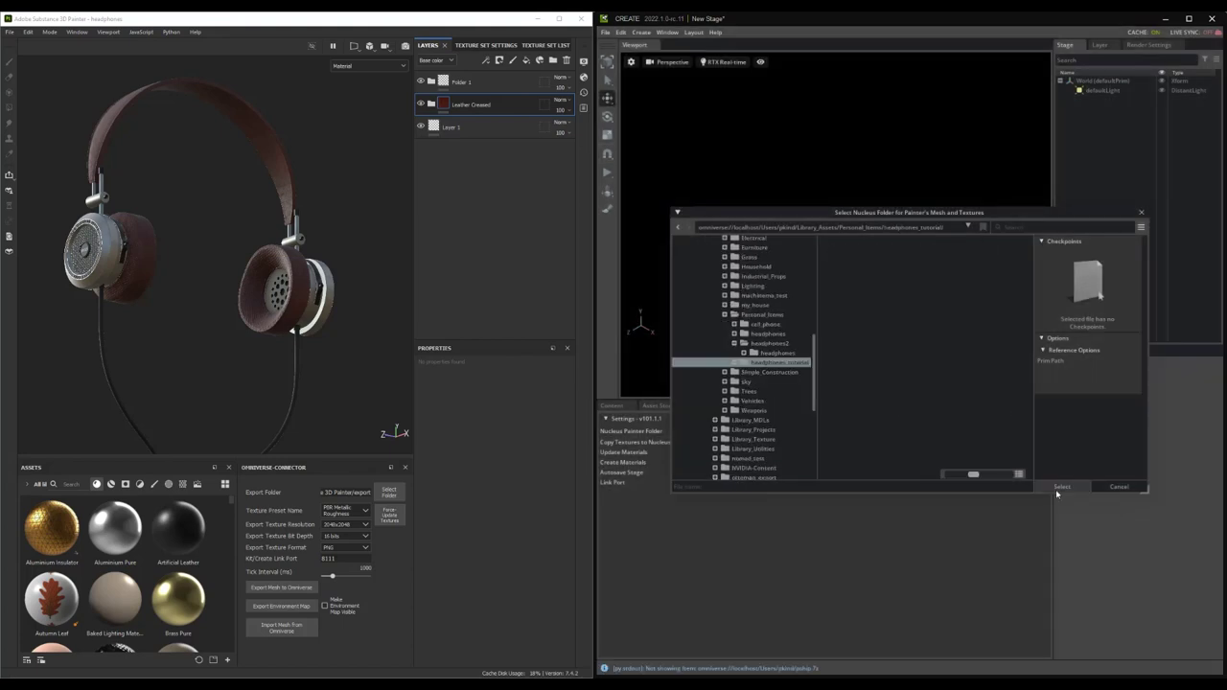
{"action": "left_click", "coordinate": [1059, 489]}
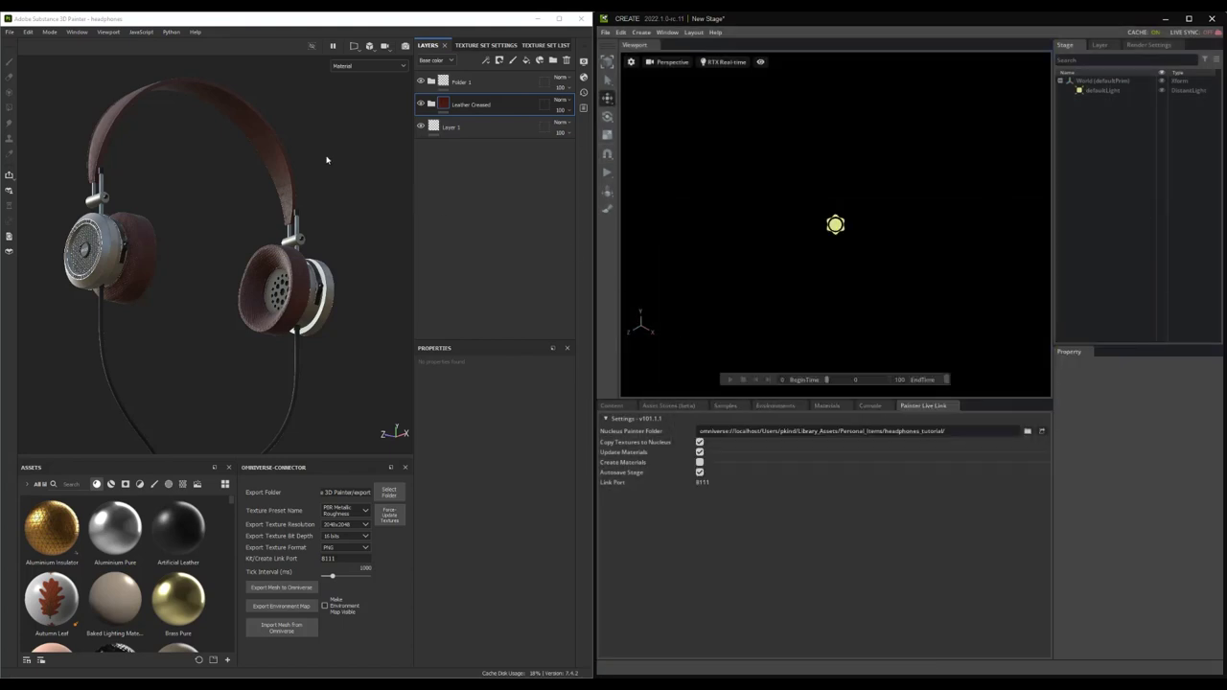
Export the headphones mesh from Substance 3D Painter to Omniverse, dismiss the import notice and view the model up close in both applications
{"action": "left_click", "coordinate": [281, 589]}
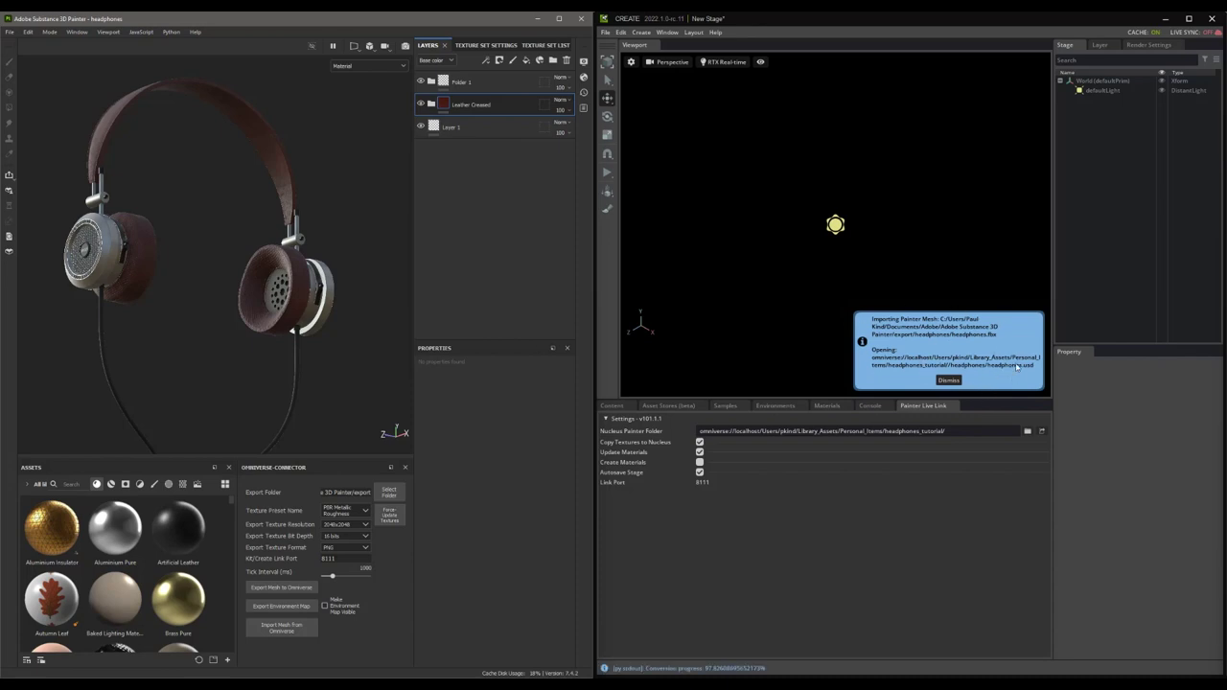
{"action": "left_click", "coordinate": [951, 381]}
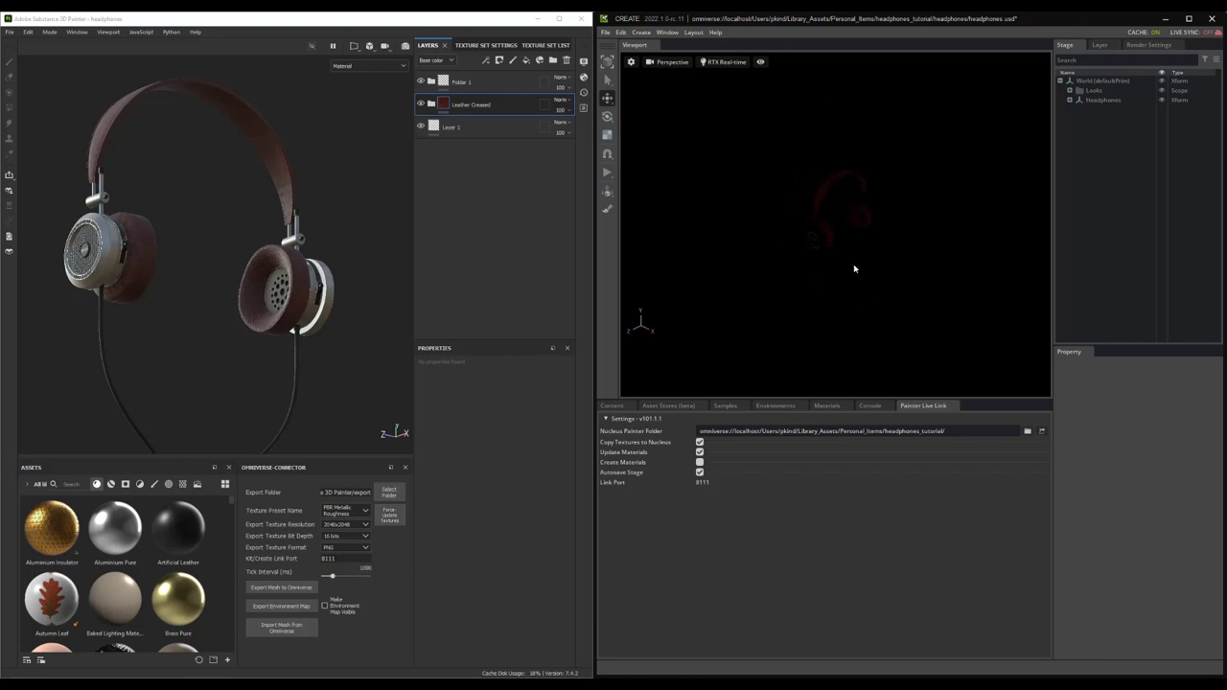
{"action": "scroll", "coordinate": [853, 250], "scroll_direction": "up", "scroll_amount": 4}
{"action": "middle_click_drag", "start_coordinate": [866, 217], "coordinate": [852, 317]}
{"action": "mouse_move", "coordinate": [194, 226]}
{"action": "left_mouse_down", "text": "alt"}
{"action": "mouse_move", "coordinate": [66, 236]}
{"action": "mouse_move", "coordinate": [73, 245]}
{"action": "left_mouse_up", "text": "alt"}
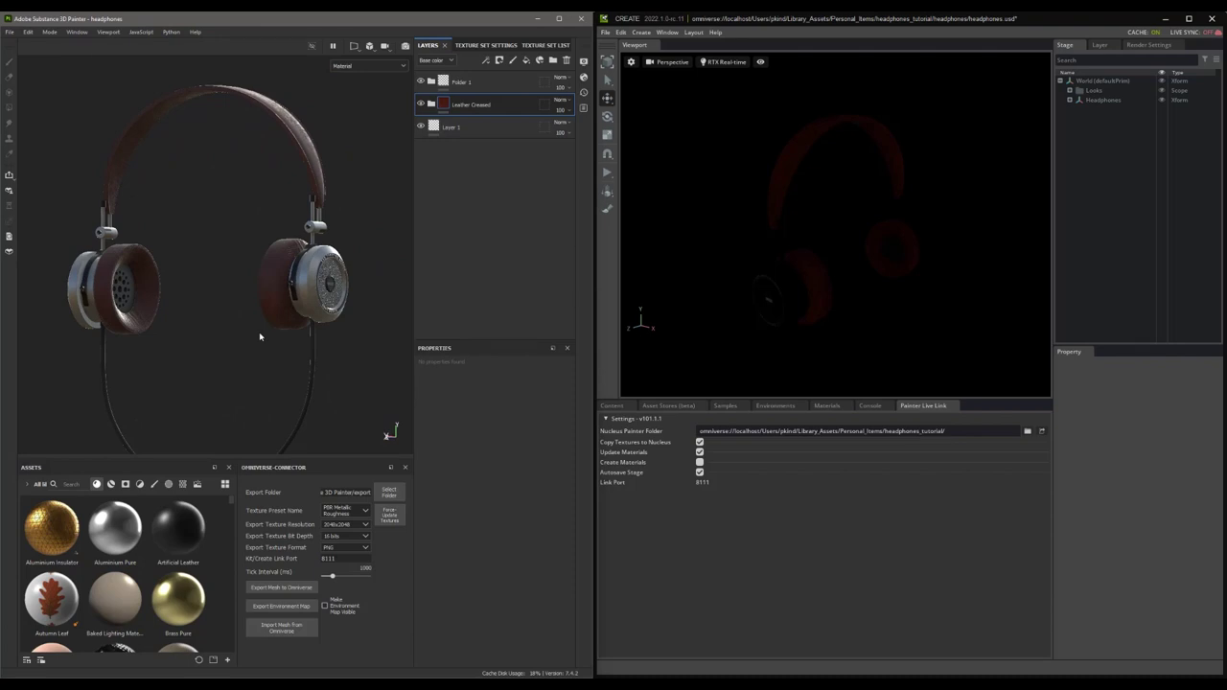
Export Painter's environment map to Omniverse and make the map visible behind the headphones
{"action": "left_click", "coordinate": [307, 608]}
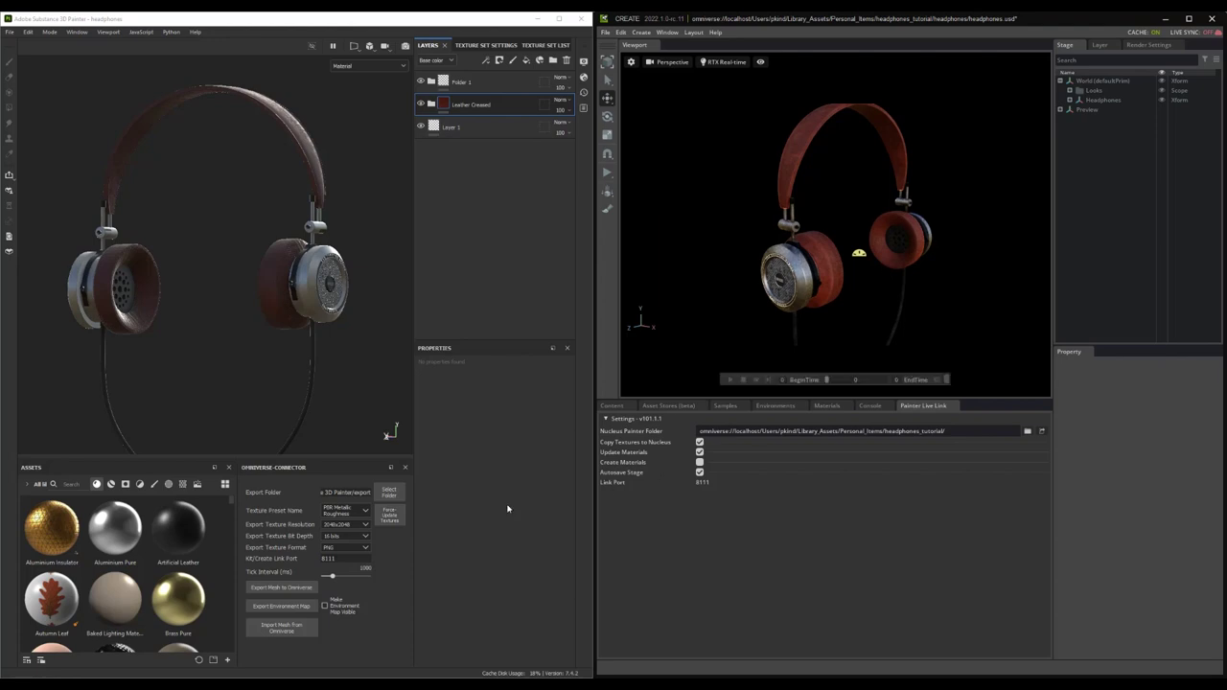
{"action": "left_click", "coordinate": [325, 607]}
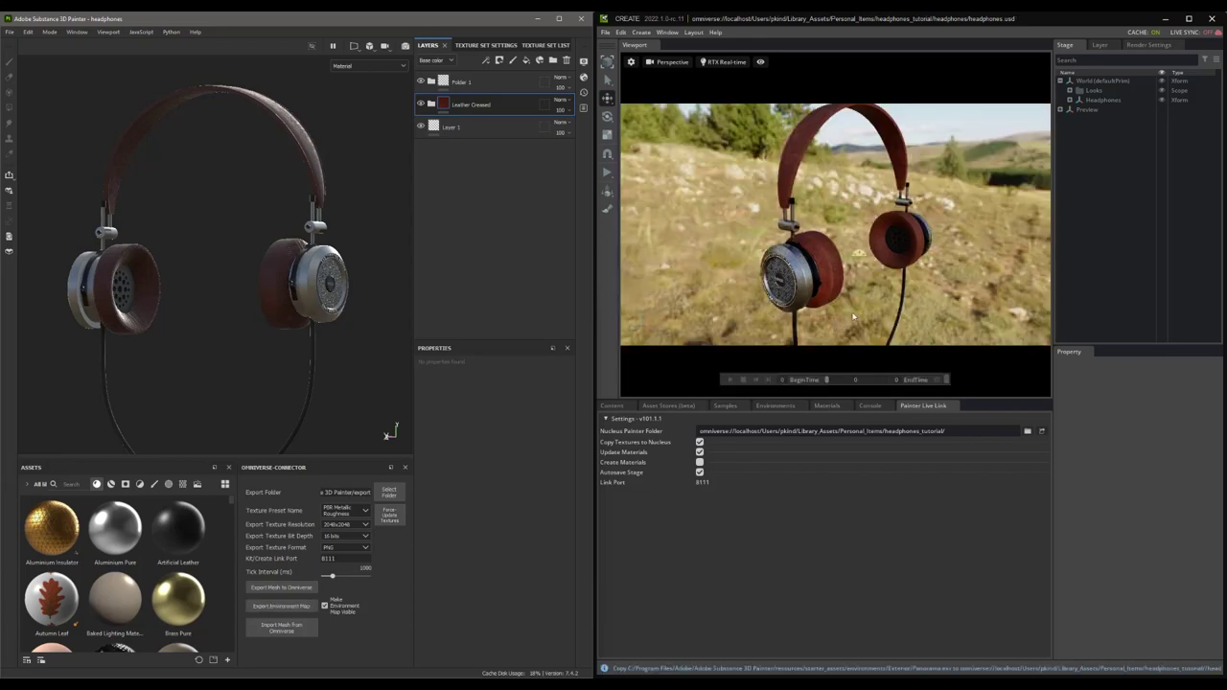
{"action": "left_click_drag", "start_coordinate": [909, 282], "coordinate": [939, 283], "text": "alt"}
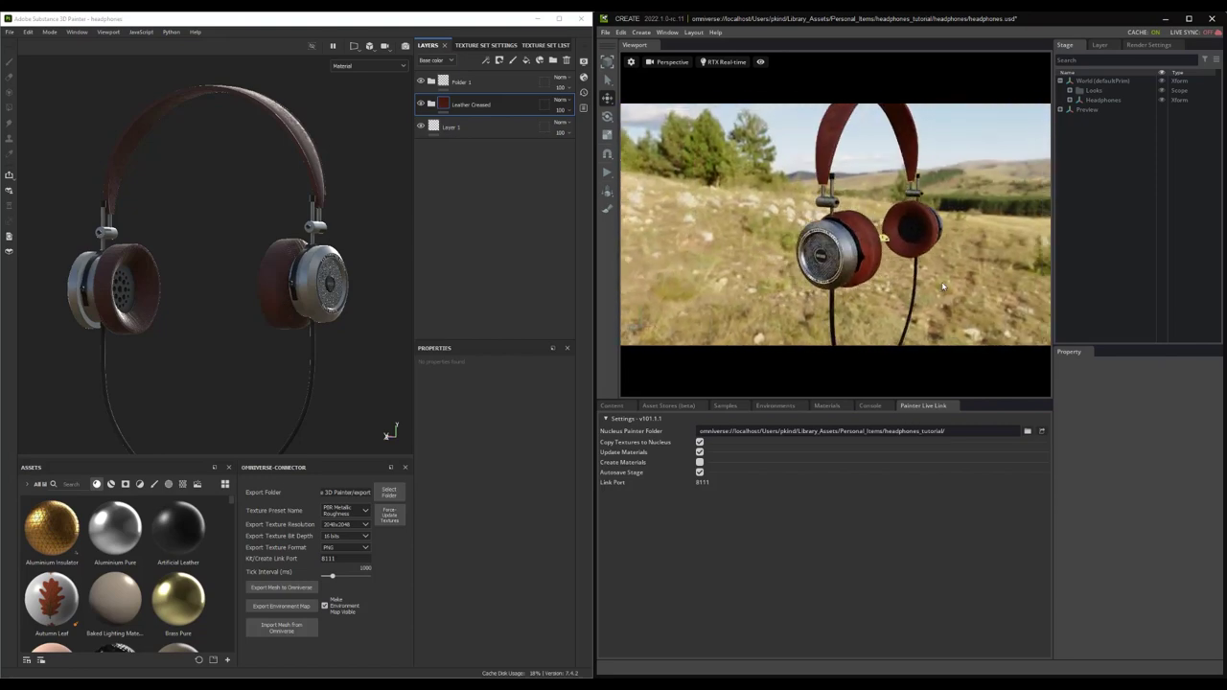
Switch the Omniverse Create viewport to RTX Path-Traced rendering and inspect the headphones from several sides
{"action": "left_click", "coordinate": [738, 66]}
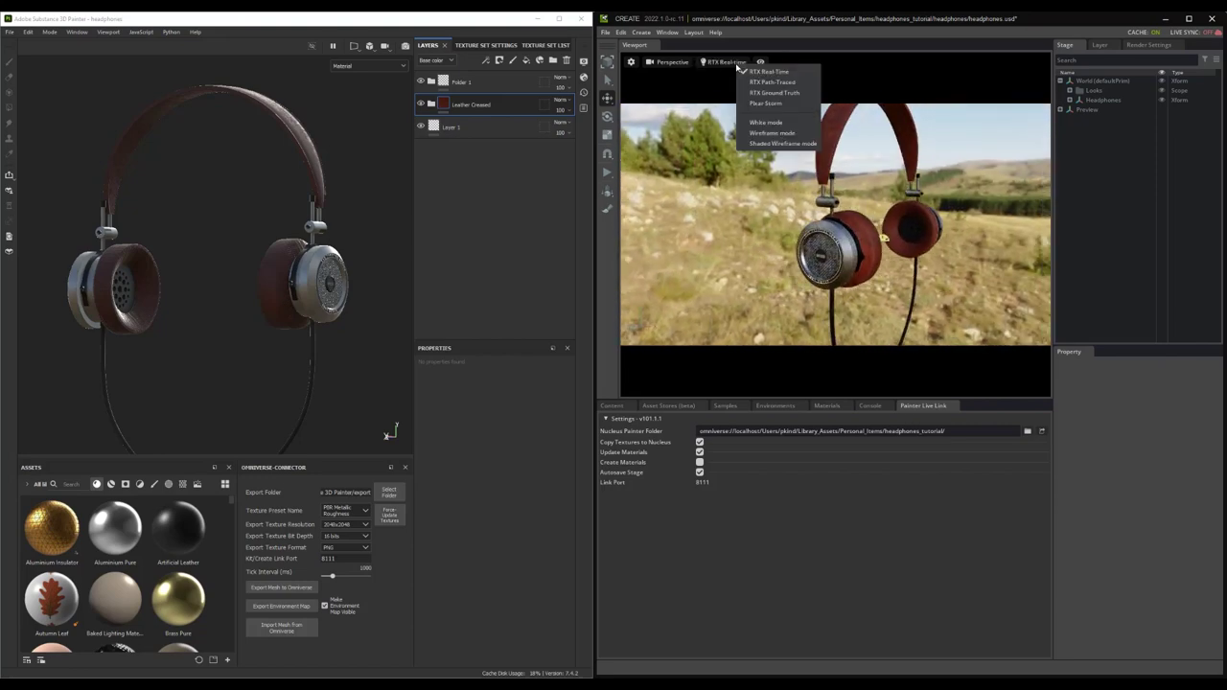
{"action": "left_click", "coordinate": [773, 83]}
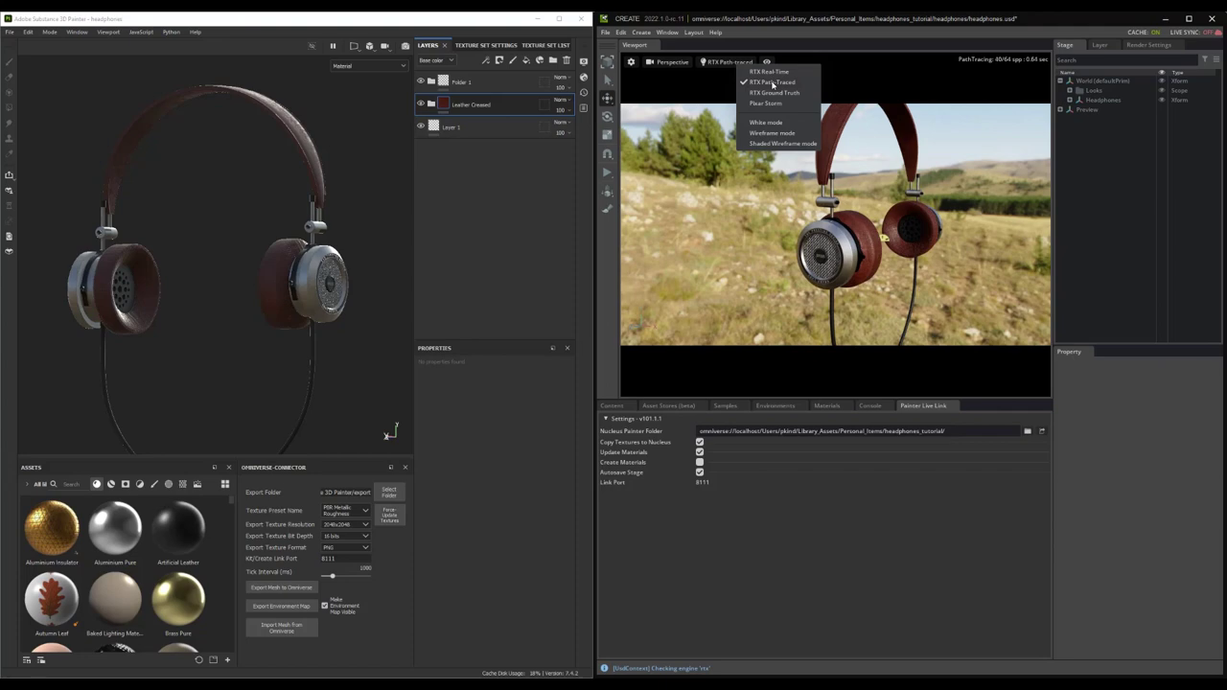
{"action": "scroll", "coordinate": [848, 261], "scroll_direction": "up", "scroll_amount": 5}
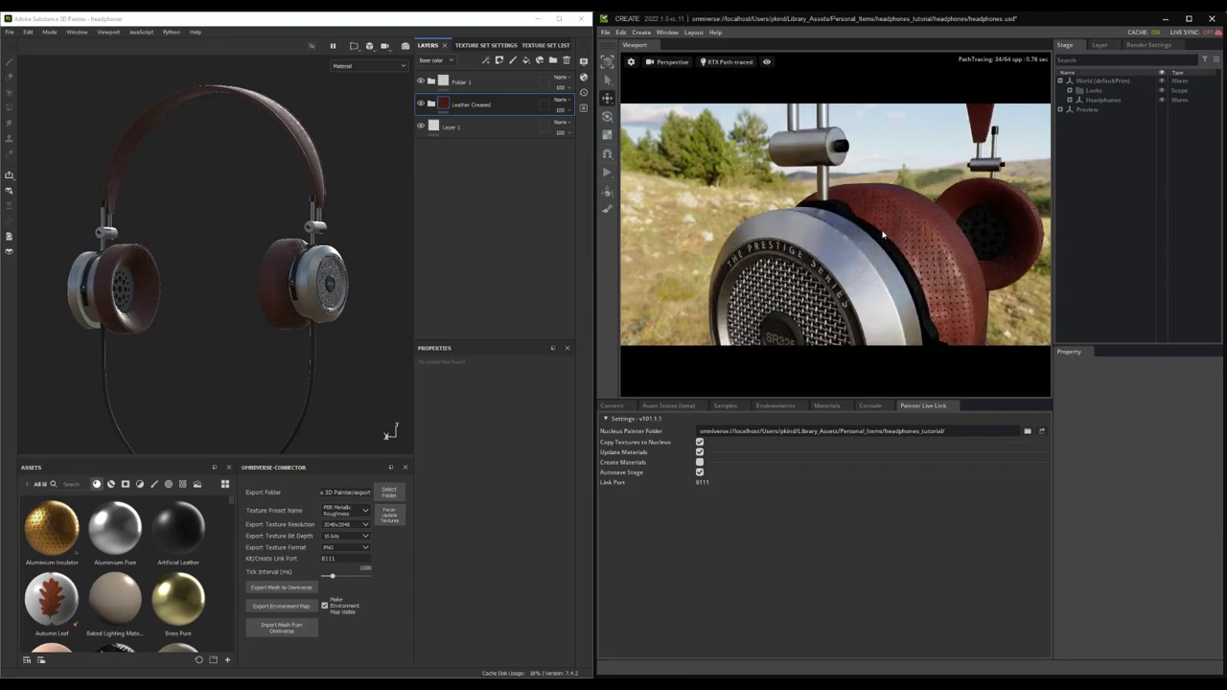
{"action": "mouse_move", "coordinate": [883, 235]}
{"action": "left_mouse_down", "text": "alt"}
{"action": "mouse_move", "coordinate": [936, 223]}
{"action": "mouse_move", "coordinate": [839, 180]}
{"action": "mouse_move", "coordinate": [848, 269]}
{"action": "mouse_move", "coordinate": [913, 247]}
{"action": "mouse_move", "coordinate": [593, 295]}
{"action": "left_mouse_up", "text": "alt"}
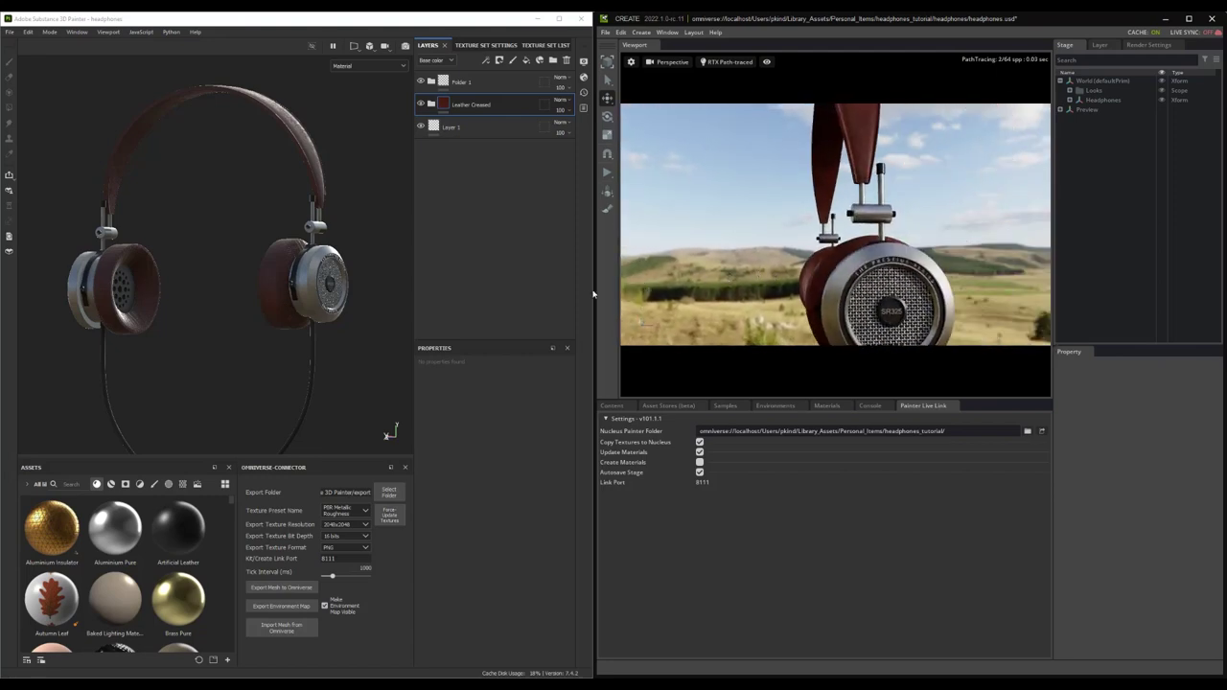
{"action": "mouse_move", "coordinate": [768, 241]}
{"action": "left_mouse_down", "text": "alt"}
{"action": "mouse_move", "coordinate": [892, 326]}
{"action": "mouse_move", "coordinate": [1023, 191]}
{"action": "mouse_move", "coordinate": [751, 230]}
{"action": "left_mouse_up", "text": "alt"}
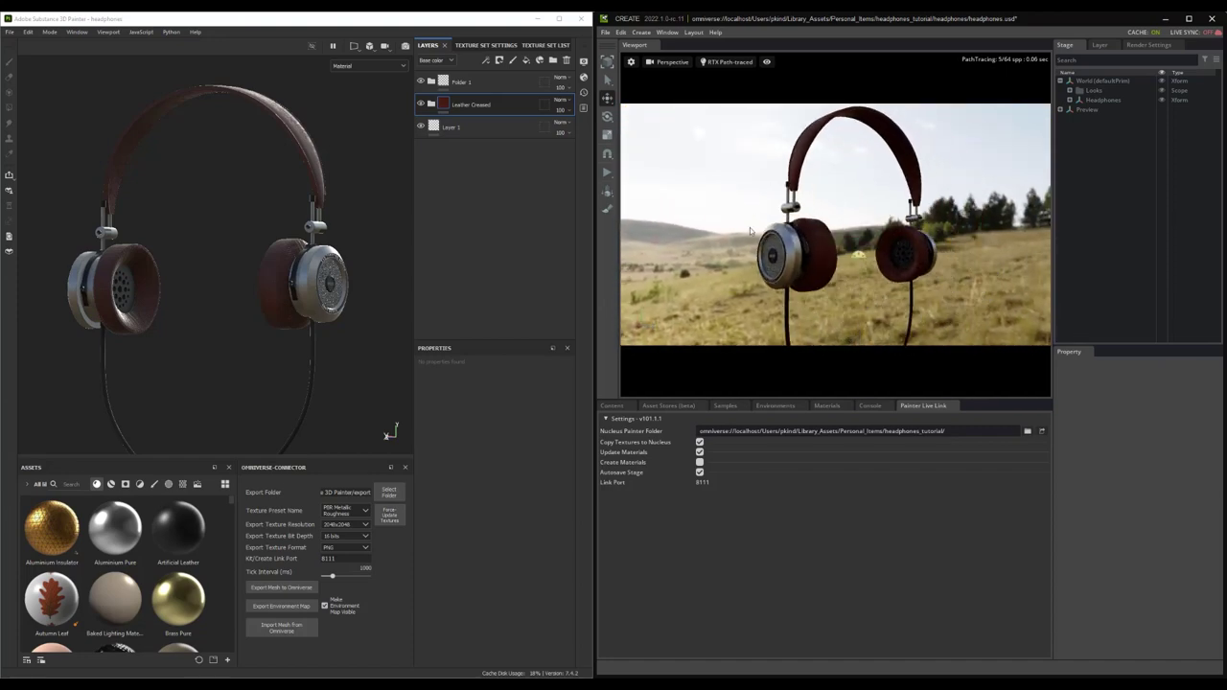
{"action": "right_click_drag", "start_coordinate": [751, 231], "coordinate": [889, 236], "text": "alt"}
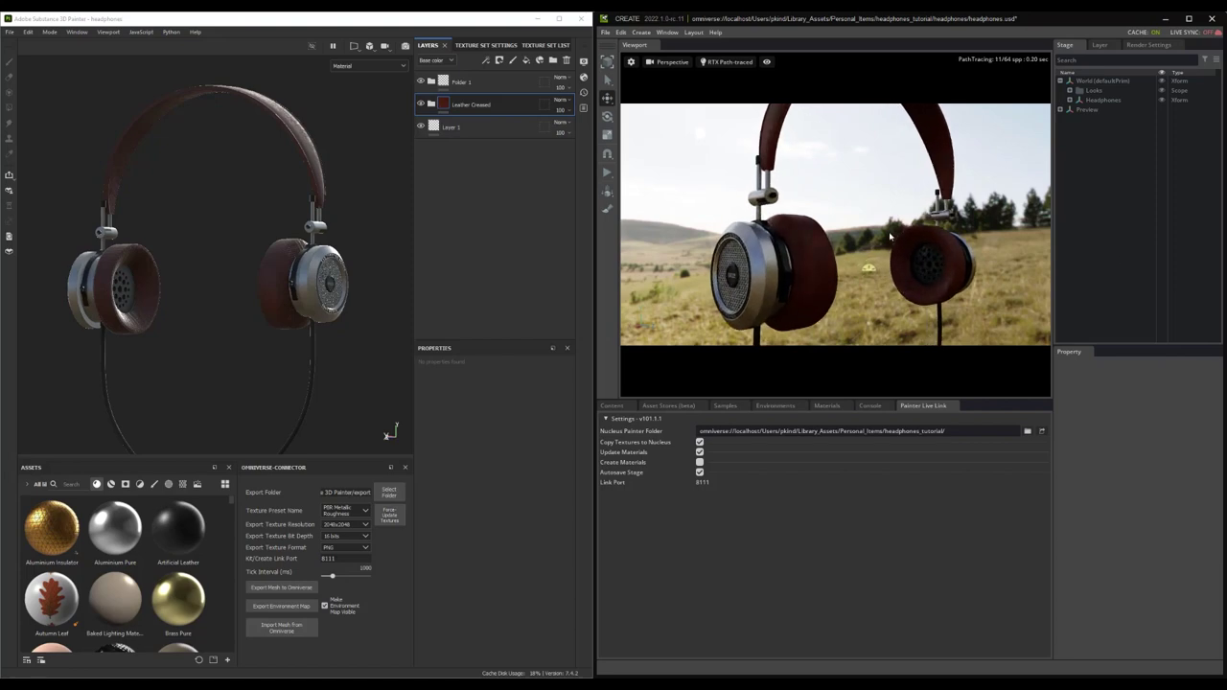
{"action": "left_click_drag", "start_coordinate": [890, 236], "coordinate": [878, 251], "text": "alt"}
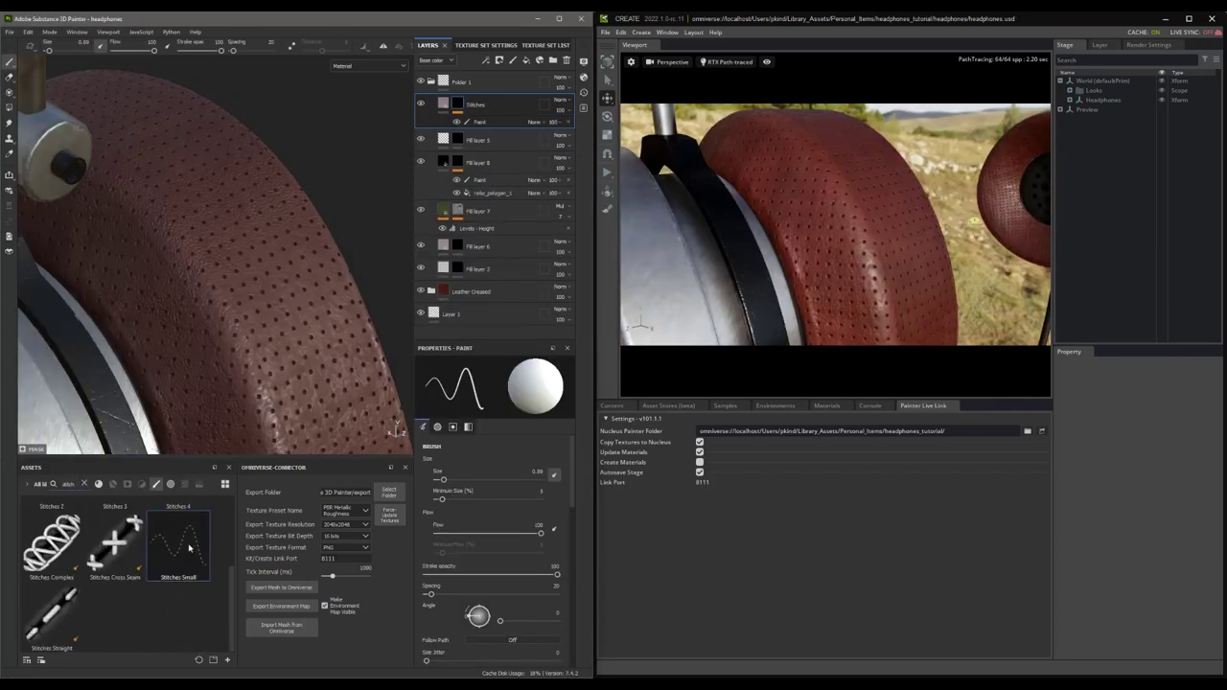
Paint a line of stitches along the leather ear cushion on the Stitches layer in Painter, using the Stitches Small brush with Lazy Mouse
{"action": "left_click", "coordinate": [292, 48]}
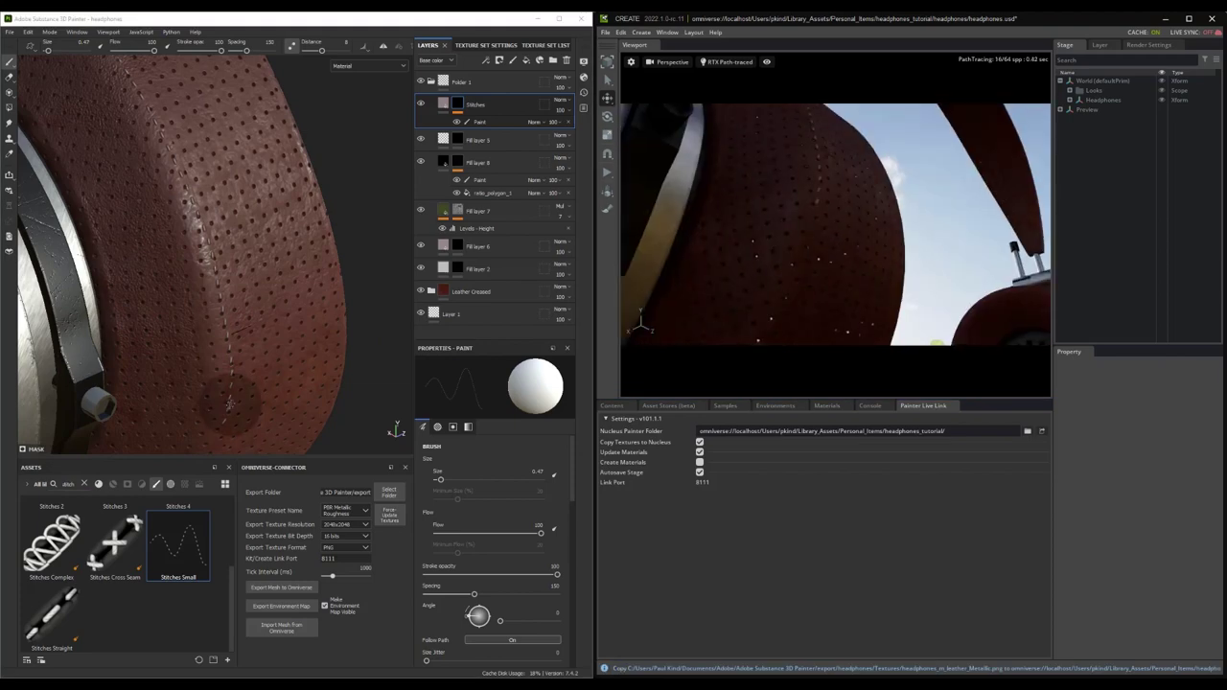
{"action": "mouse_move", "coordinate": [229, 403]}
{"action": "left_mouse_down", "text": "alt"}
{"action": "mouse_move", "coordinate": [173, 317]}
{"action": "mouse_move", "coordinate": [192, 432]}
{"action": "mouse_move", "coordinate": [288, 378]}
{"action": "mouse_move", "coordinate": [127, 223]}
{"action": "left_mouse_up", "text": "alt"}
{"action": "mouse_move", "coordinate": [172, 434]}
{"action": "left_mouse_down", "text": "alt"}
{"action": "mouse_move", "coordinate": [320, 307]}
{"action": "mouse_move", "coordinate": [349, 319]}
{"action": "left_mouse_up", "text": "alt"}
{"action": "scroll", "coordinate": [265, 378], "scroll_direction": "down", "scroll_amount": 3}
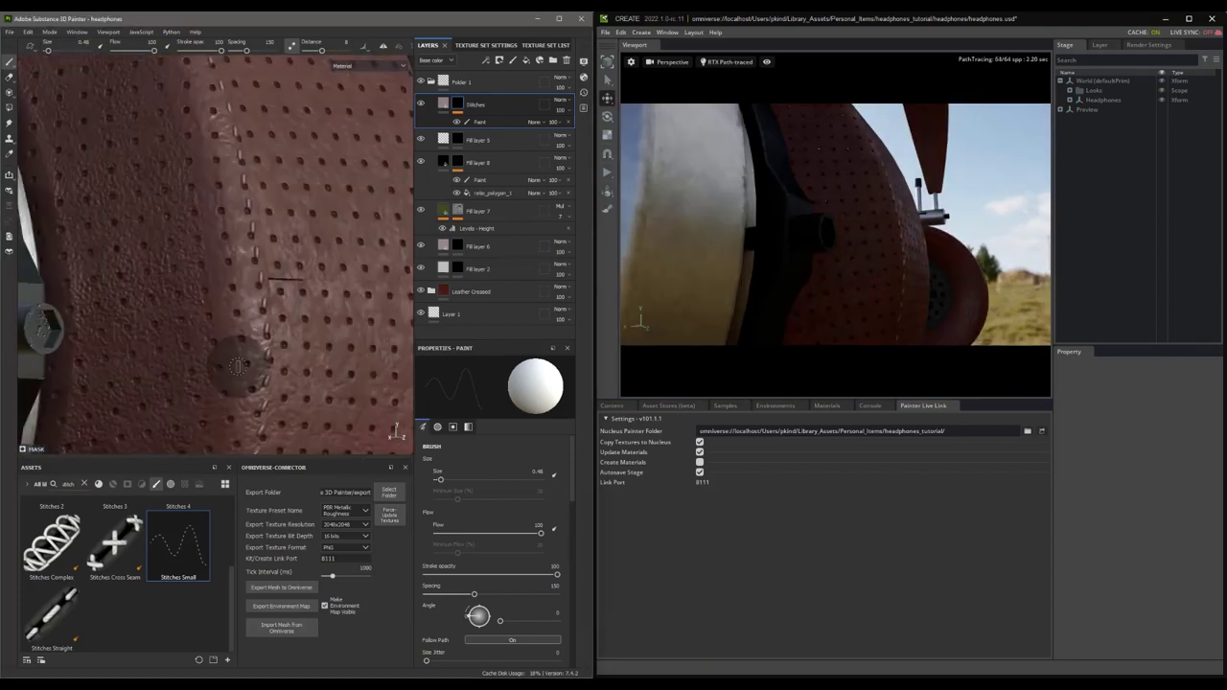
{"action": "left_click_drag", "start_coordinate": [240, 364], "coordinate": [220, 303], "text": "alt"}
{"action": "left_click_drag", "start_coordinate": [805, 269], "coordinate": [718, 282], "text": "alt"}
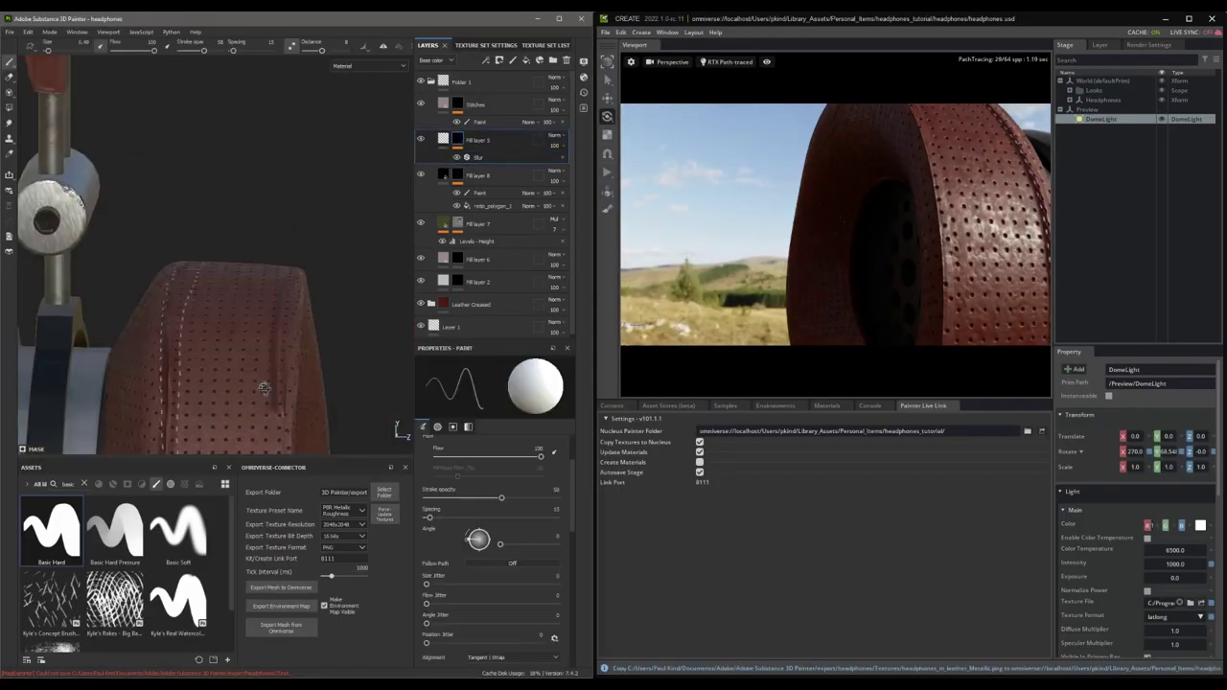
{"action": "scroll", "coordinate": [231, 100], "scroll_direction": "up", "scroll_amount": 3}
{"action": "middle_click_drag", "start_coordinate": [231, 100], "coordinate": [188, 292], "text": "alt"}
{"action": "left_click_drag", "start_coordinate": [188, 292], "coordinate": [245, 274], "text": "alt"}
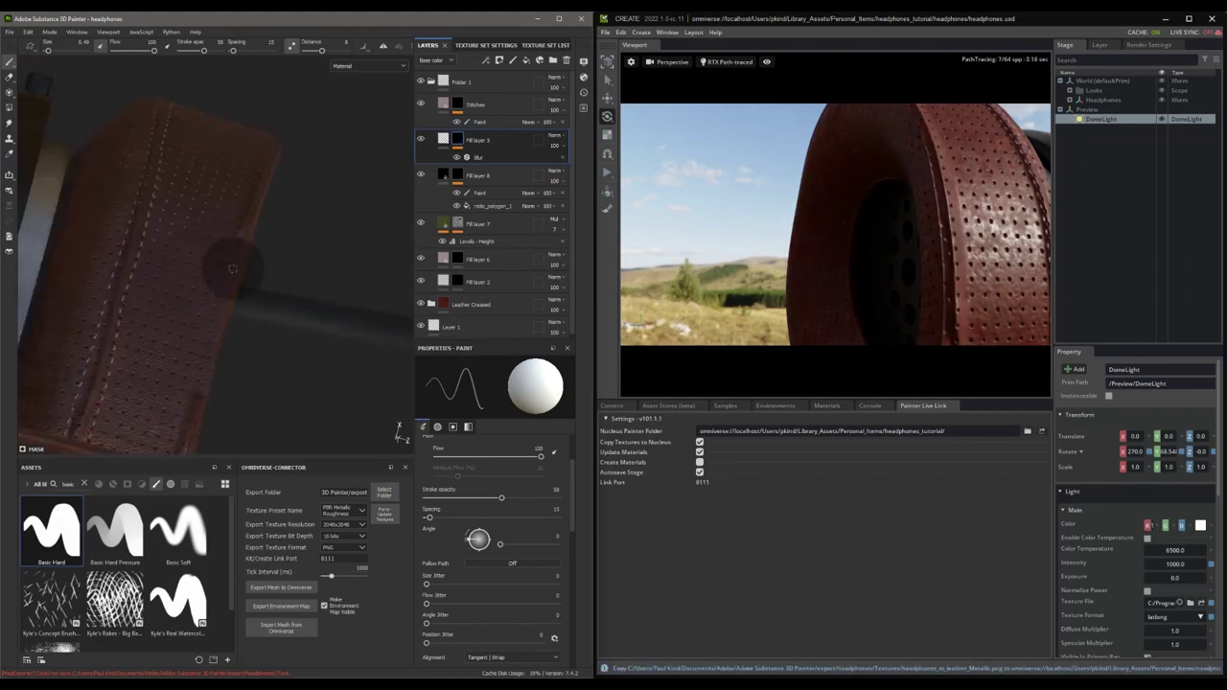
{"action": "left_click", "coordinate": [933, 229]}
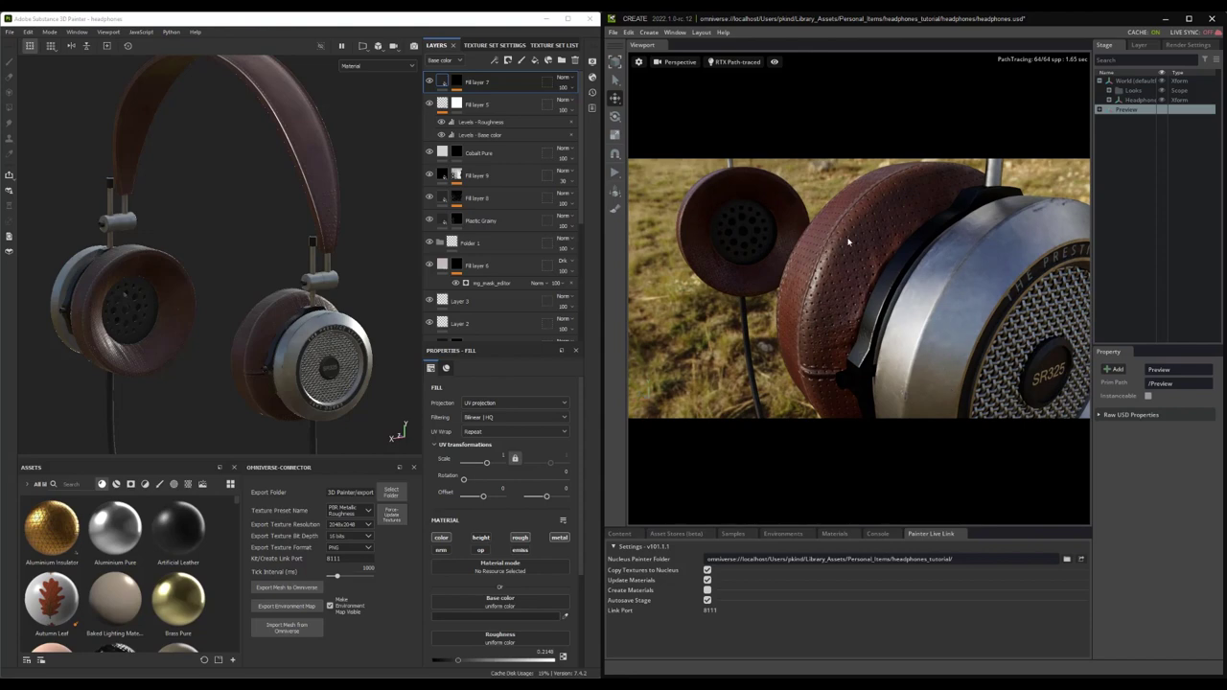
Set the Omniverse Create viewport to fill its whole frame without black bands and reframe the headphones
{"action": "left_click", "coordinate": [638, 62]}
{"action": "left_click", "coordinate": [730, 478]}
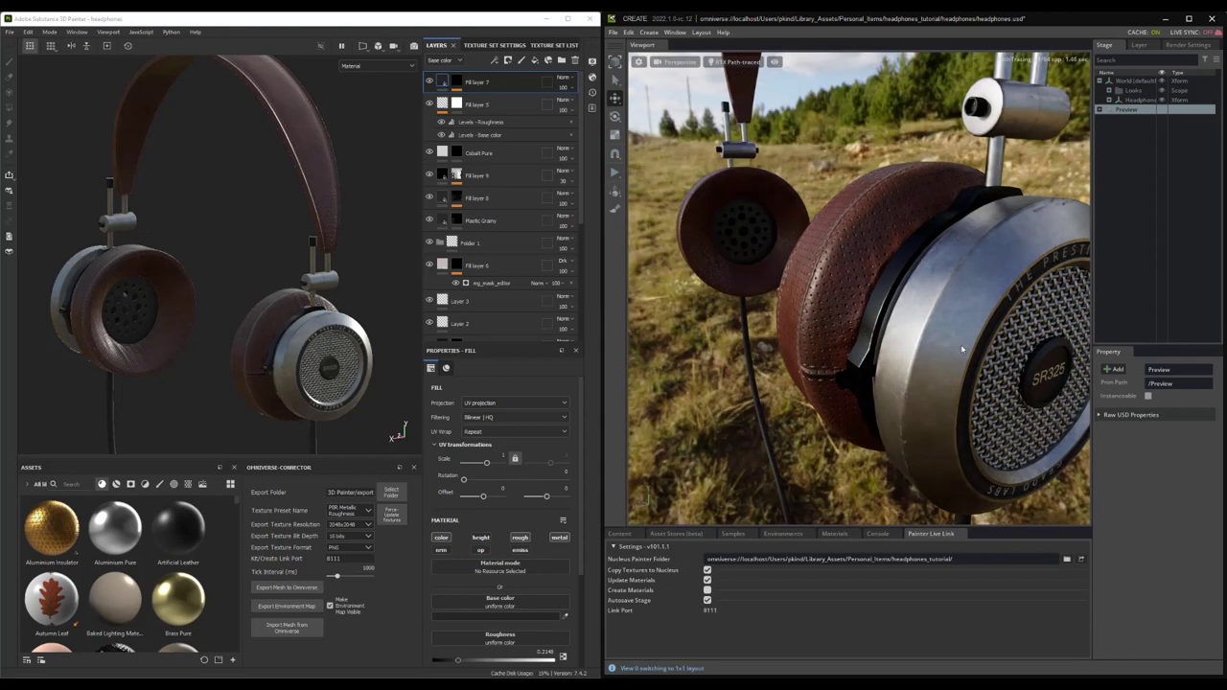
{"action": "middle_click_drag", "start_coordinate": [961, 345], "coordinate": [924, 337]}
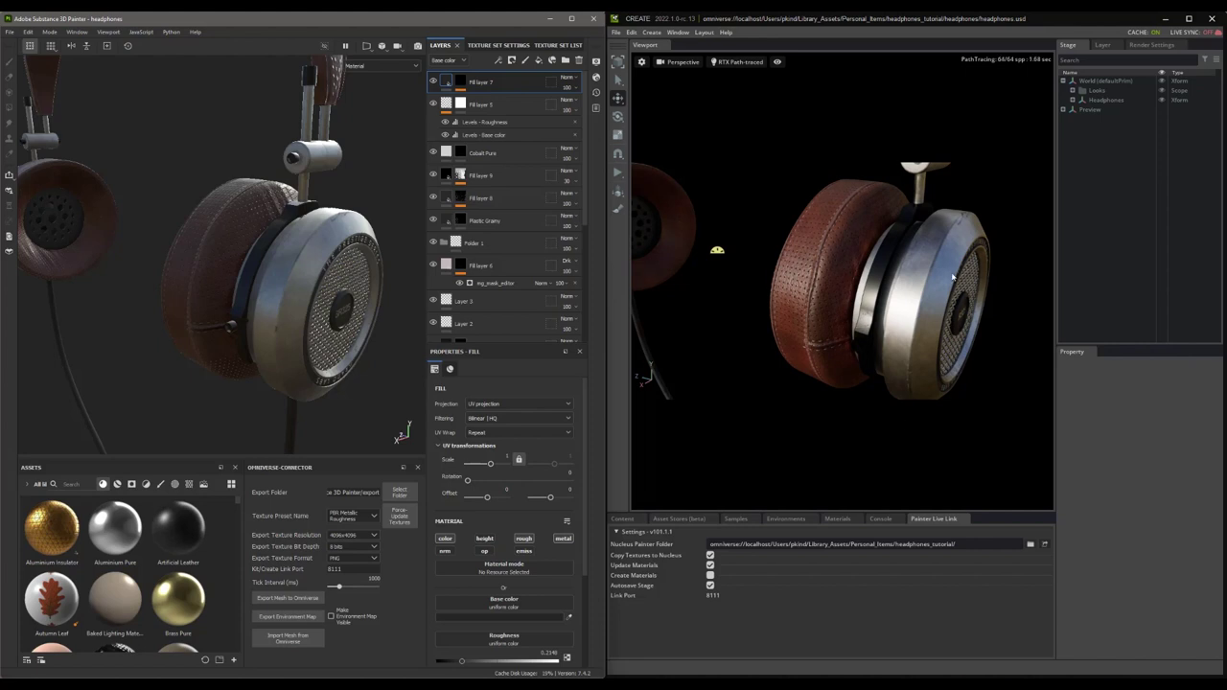
Switch the Omniverse Create viewport to RTX Ground Truth rendering and inspect the headphones from another side
{"action": "mouse_move", "coordinate": [953, 277]}
{"action": "left_mouse_down", "text": "alt"}
{"action": "mouse_move", "coordinate": [890, 300]}
{"action": "mouse_move", "coordinate": [729, 290]}
{"action": "mouse_move", "coordinate": [929, 277]}
{"action": "mouse_move", "coordinate": [930, 205]}
{"action": "mouse_move", "coordinate": [890, 276]}
{"action": "left_mouse_up", "text": "alt"}
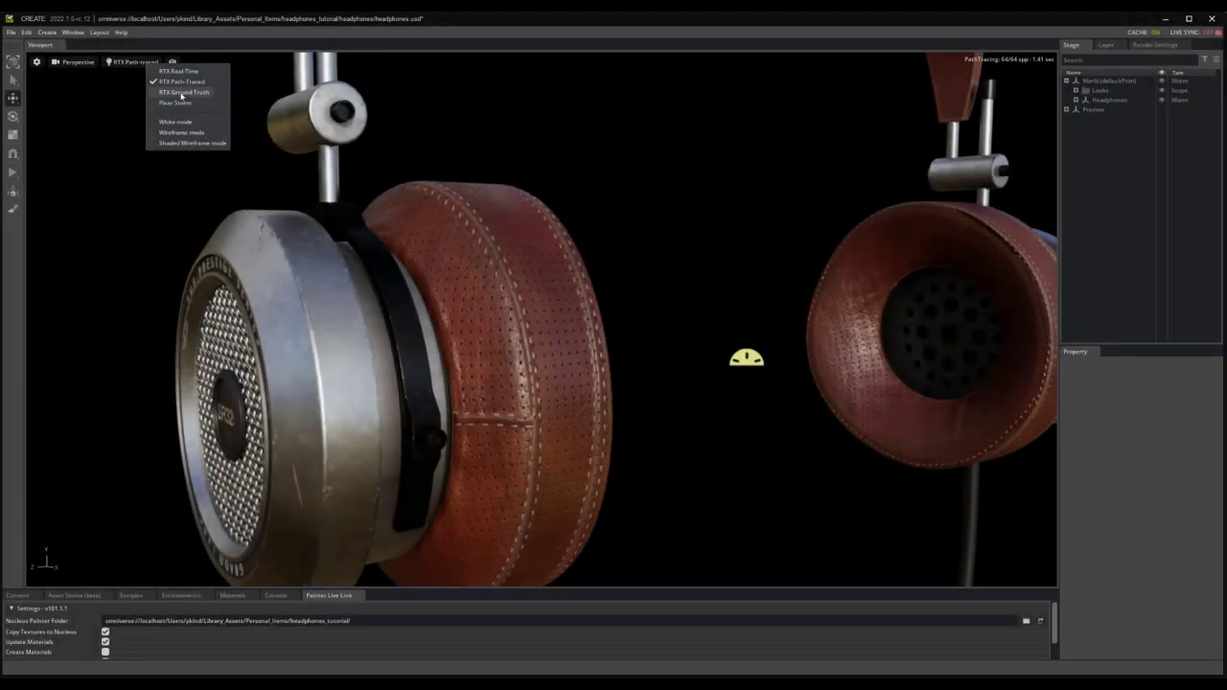
{"action": "left_click", "coordinate": [182, 92]}
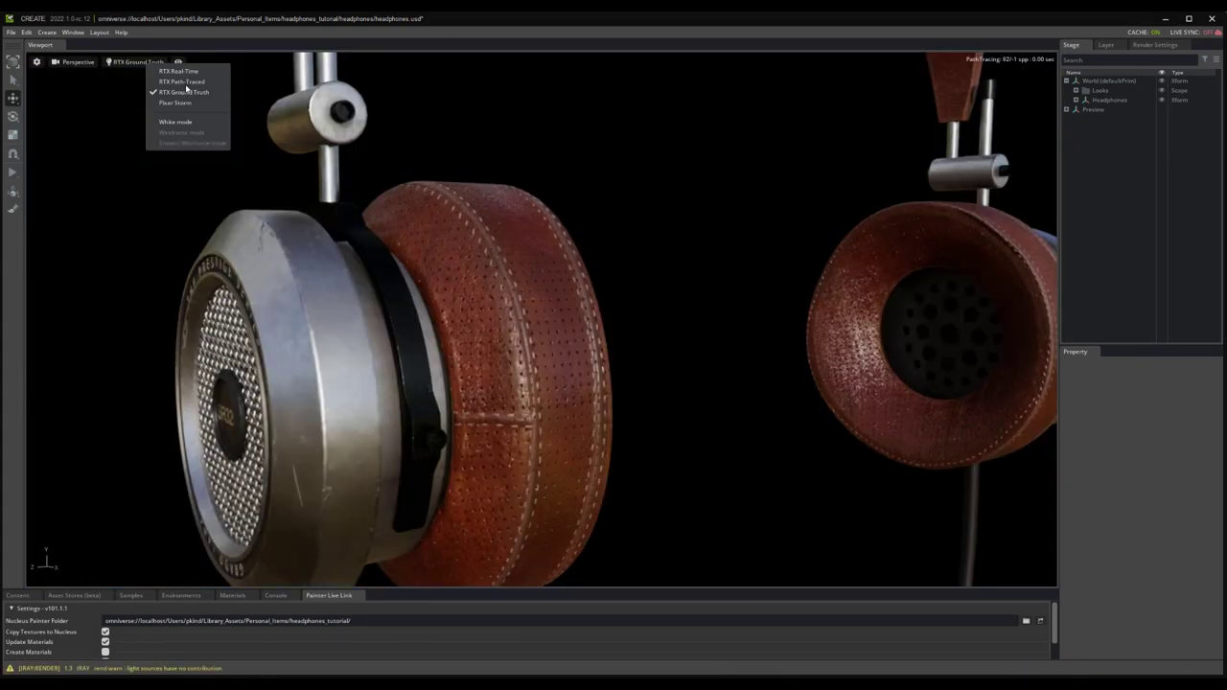
{"action": "left_click", "coordinate": [274, 87]}
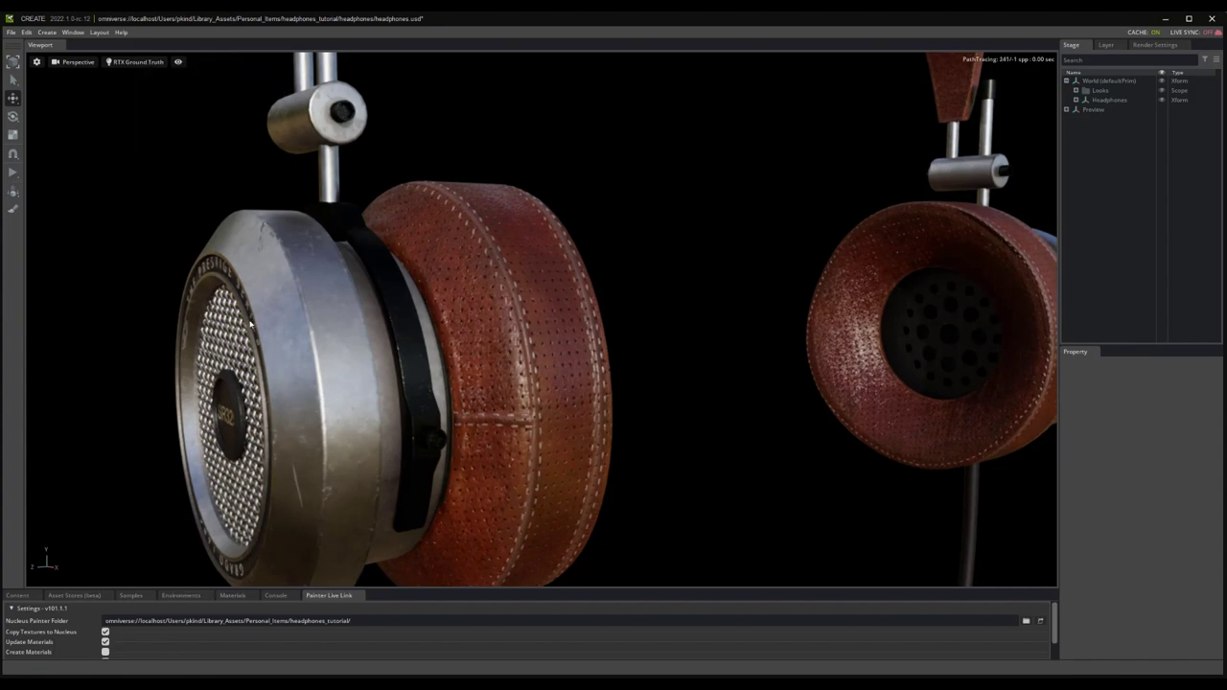
{"action": "left_click_drag", "start_coordinate": [250, 324], "coordinate": [815, 322], "text": "alt"}
{"action": "scroll", "coordinate": [505, 318], "scroll_direction": "down", "scroll_amount": 3}
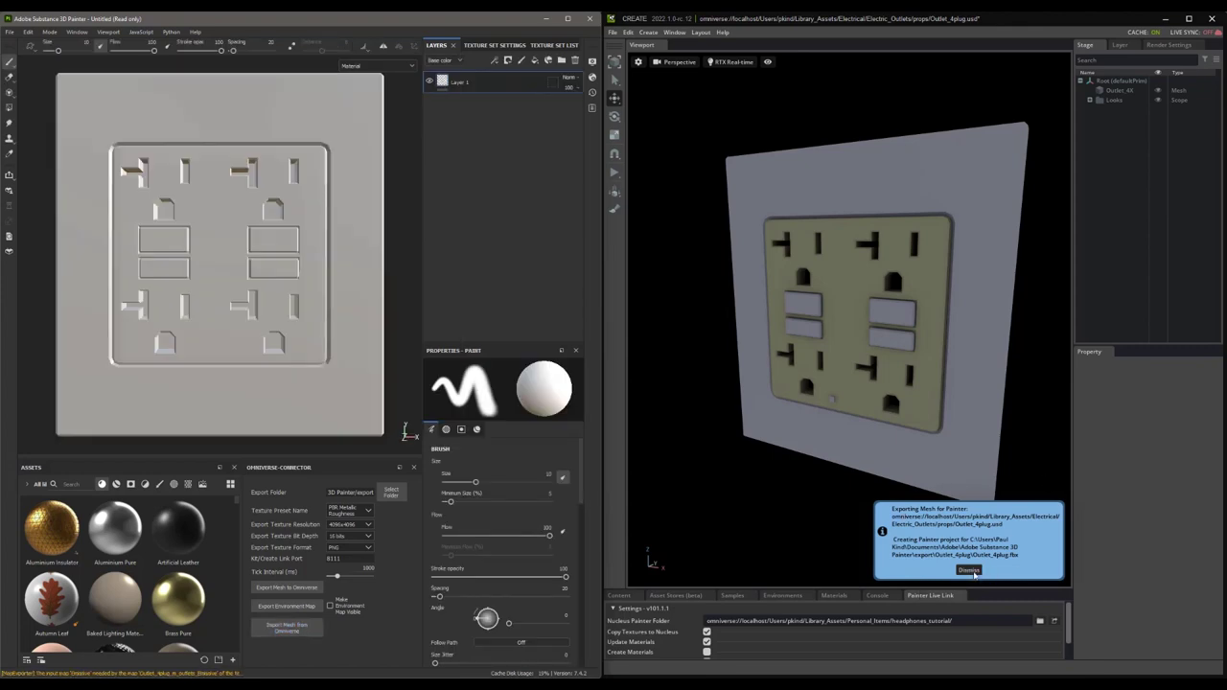
Dismiss the mesh export notice for Outlet_4plug and check the outlet's texture set settings in Substance 3D Painter
{"action": "left_click", "coordinate": [969, 571]}
{"action": "left_click_drag", "start_coordinate": [351, 408], "coordinate": [403, 418], "text": "alt"}
{"action": "scroll", "coordinate": [351, 409], "scroll_direction": "down", "scroll_amount": 3}
{"action": "left_click", "coordinate": [493, 45]}
{"action": "left_click", "coordinate": [436, 45]}
Use Polygon Fill to mask a dark fill layer to the outlet's outer plate and a second, red fill layer to its buttons
{"action": "left_click_drag", "start_coordinate": [189, 180], "coordinate": [170, 282]}
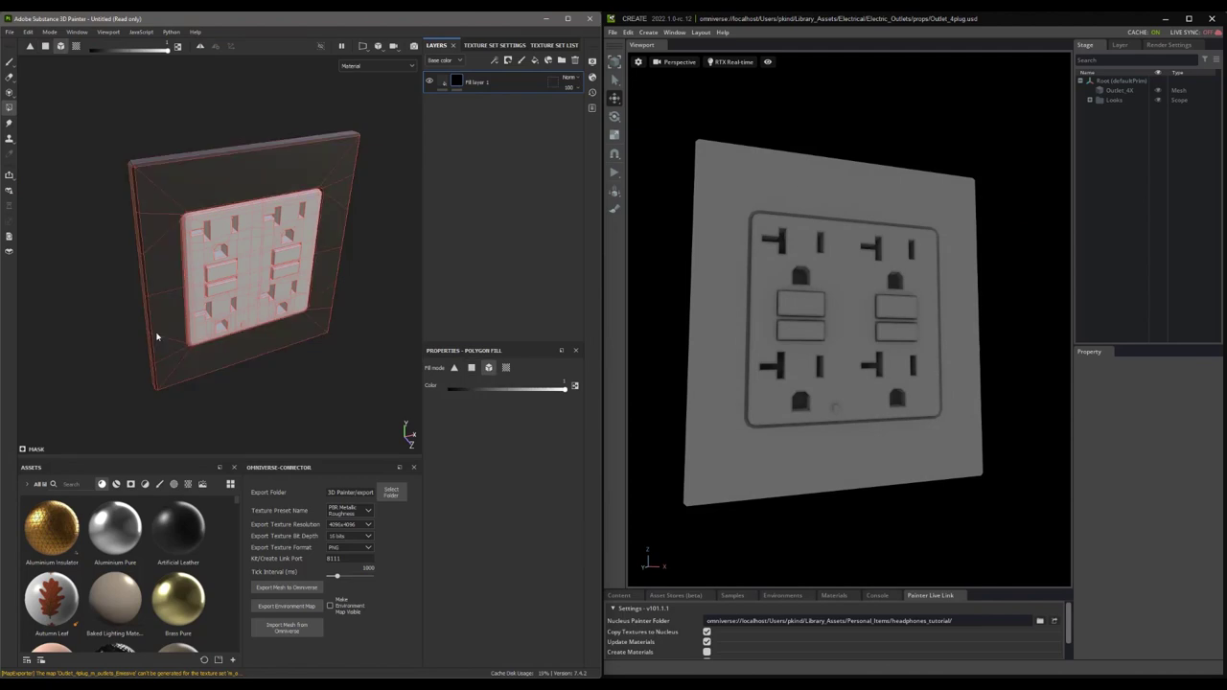
{"action": "right_click", "coordinate": [465, 89]}
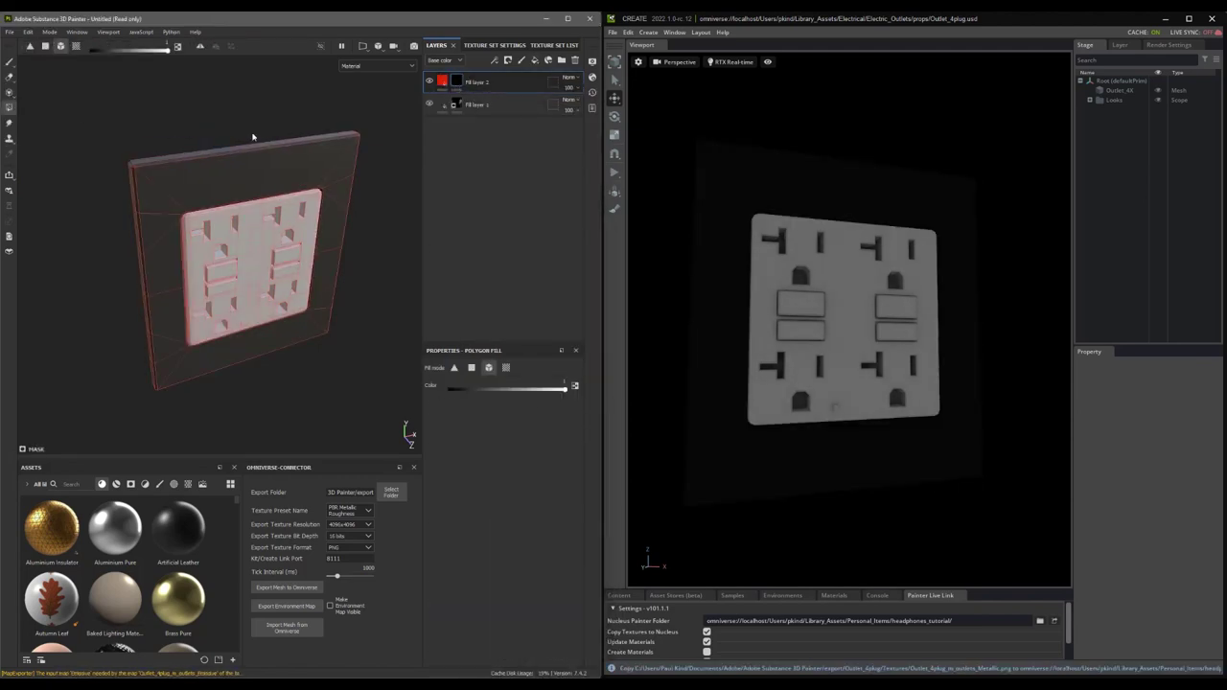
{"action": "left_click", "coordinate": [218, 275]}
Polygon-fill the outlet's prong slots and grounding holes into the mask of Fill layer 1
{"action": "left_click", "coordinate": [456, 105]}
{"action": "scroll", "coordinate": [275, 263], "scroll_direction": "up", "scroll_amount": 2}
{"action": "left_click_drag", "start_coordinate": [274, 269], "coordinate": [184, 200], "text": "alt"}
{"action": "left_click", "coordinate": [181, 200]}
{"action": "left_click", "coordinate": [309, 198]}
{"action": "left_click", "coordinate": [278, 157]}
{"action": "left_click", "coordinate": [206, 165]}
{"action": "left_click", "coordinate": [148, 311]}
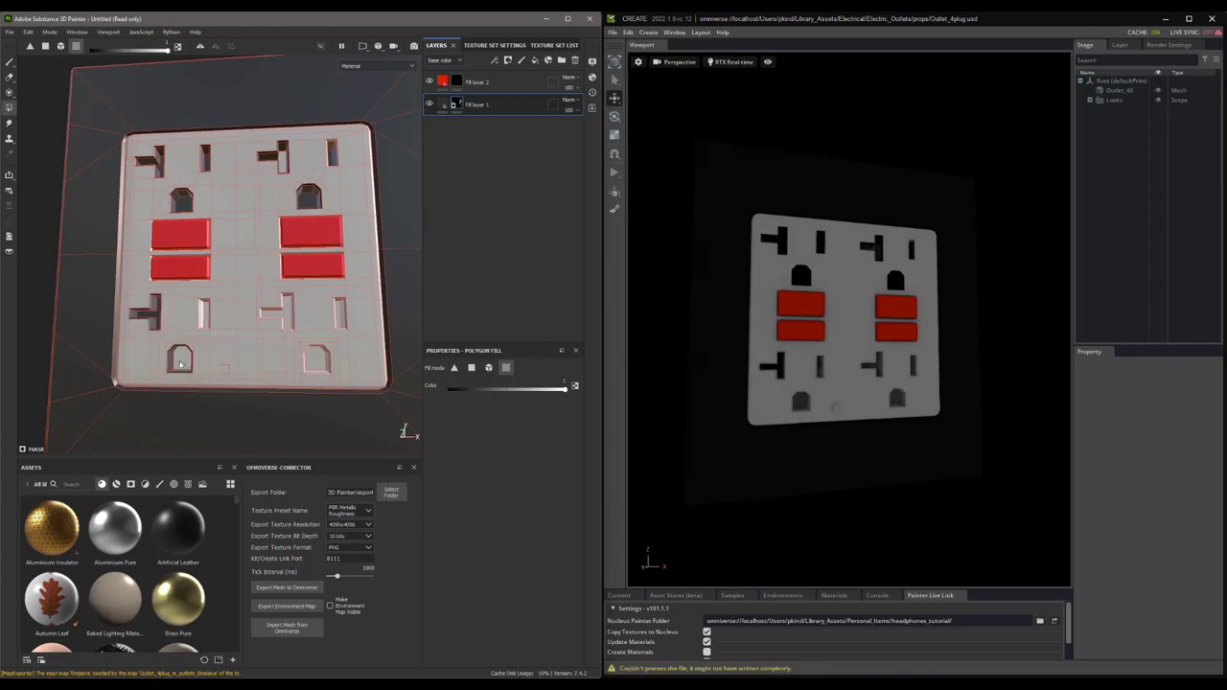
{"action": "left_click", "coordinate": [179, 358]}
{"action": "left_click", "coordinate": [276, 312]}
{"action": "left_click_drag", "start_coordinate": [276, 312], "coordinate": [240, 288], "text": "alt"}
{"action": "scroll", "coordinate": [191, 306], "scroll_direction": "up", "scroll_amount": 5}
{"action": "key", "text": "x"}
{"action": "left_click", "coordinate": [352, 346]}
{"action": "left_click_drag", "start_coordinate": [352, 347], "coordinate": [249, 268], "text": "alt"}
Switch the Omniverse Create viewport to RTX Path-Traced and change the base color of Fill layer 1 to light grey-blue in Painter
{"action": "left_click", "coordinate": [766, 80]}
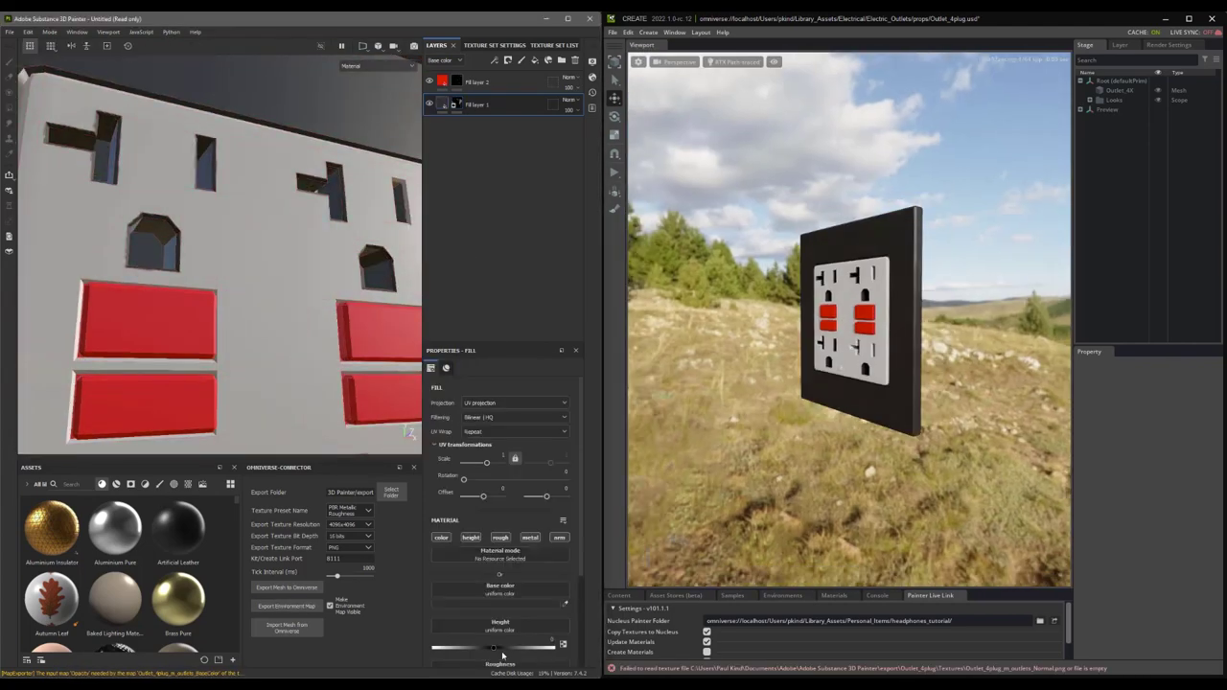
{"action": "left_click", "coordinate": [492, 592]}
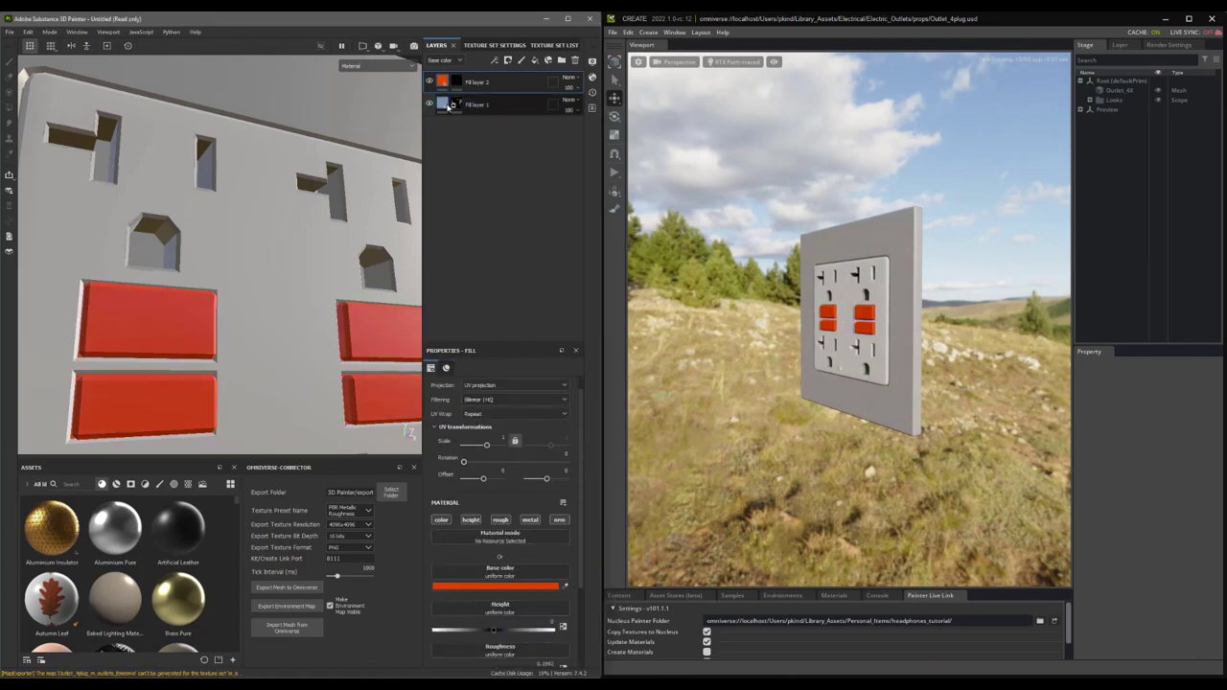